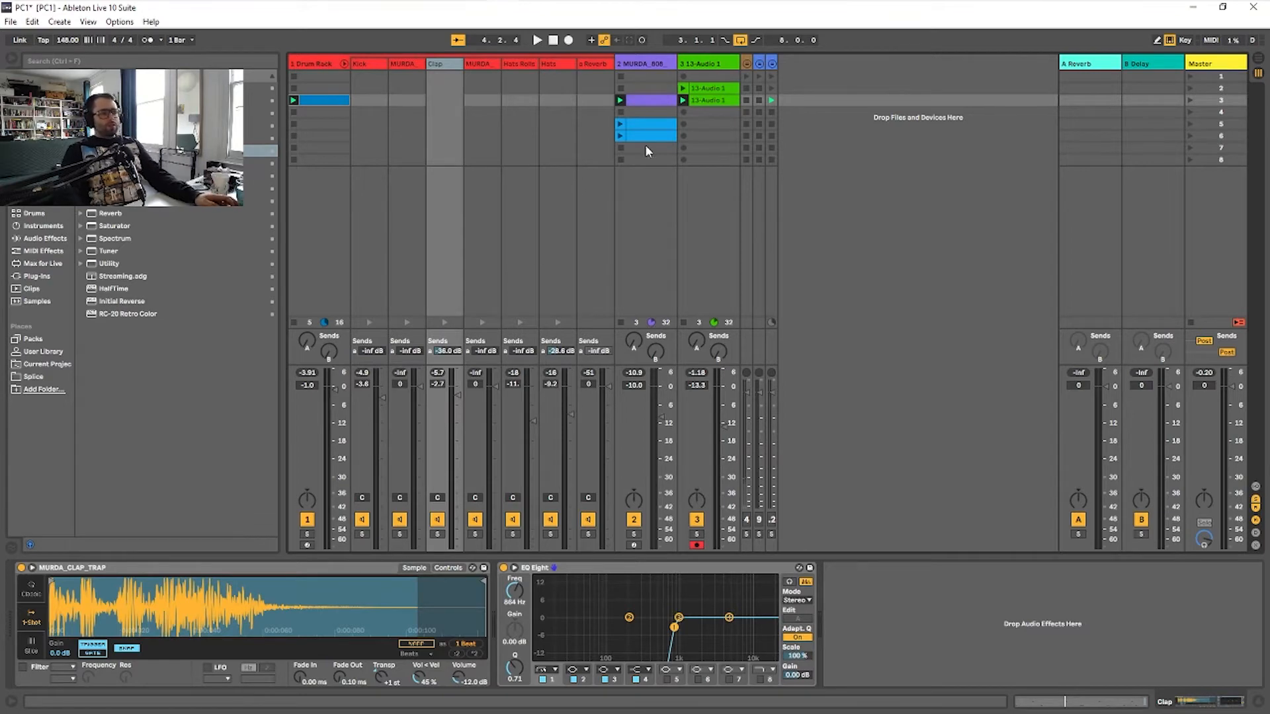
Move the 808 track's scene 3 clip down to scene 4 and play scene 3 without the bass, stopping playback at the end
drag(636, 91, 664, 105)
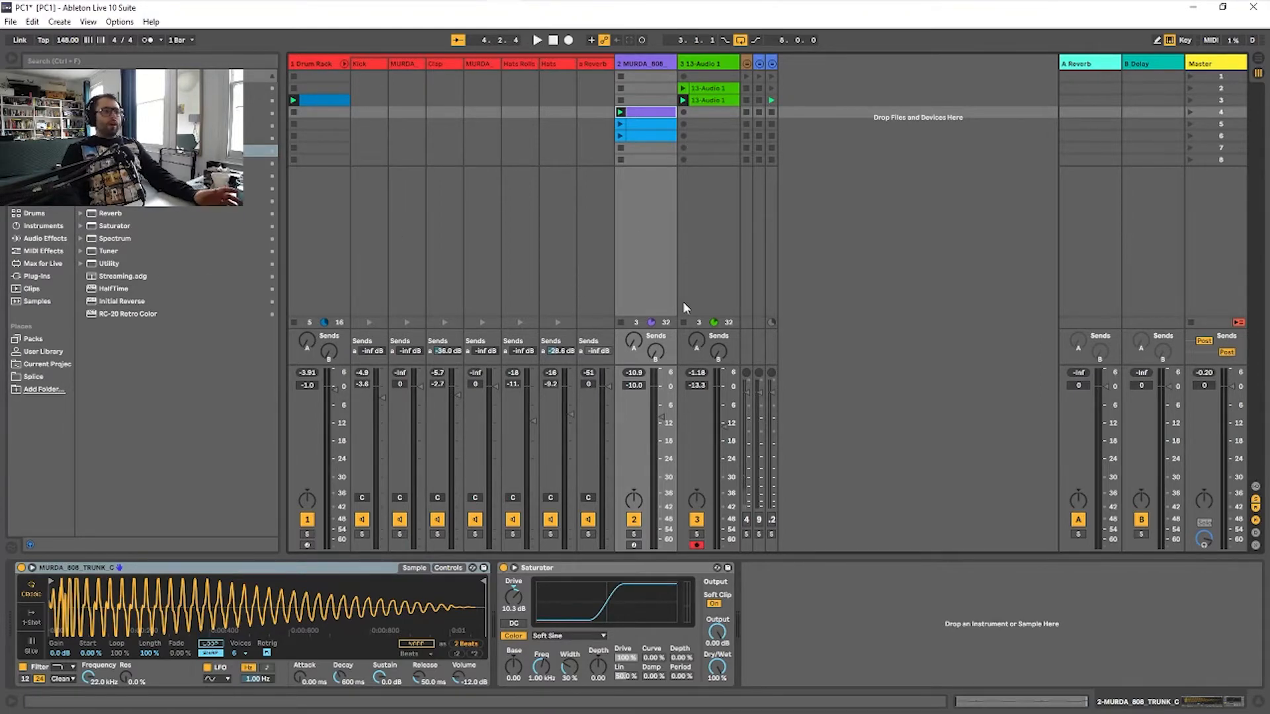
click(1190, 100)
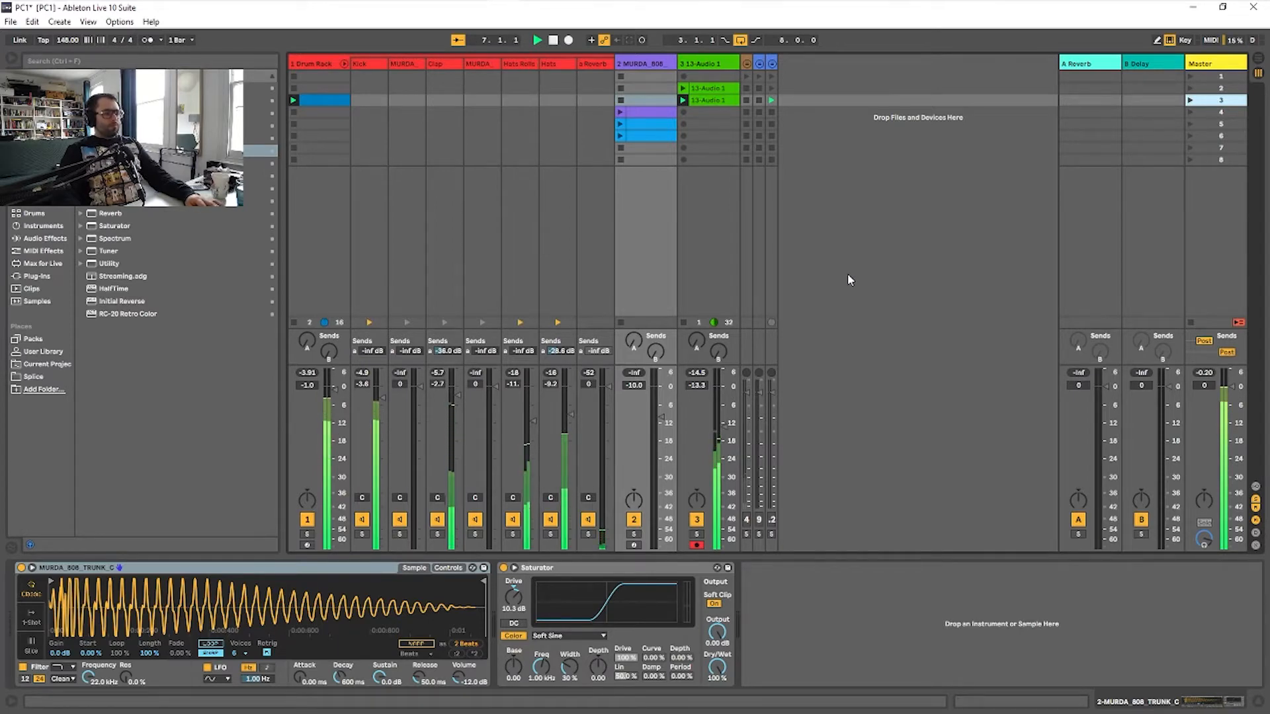
key(space)
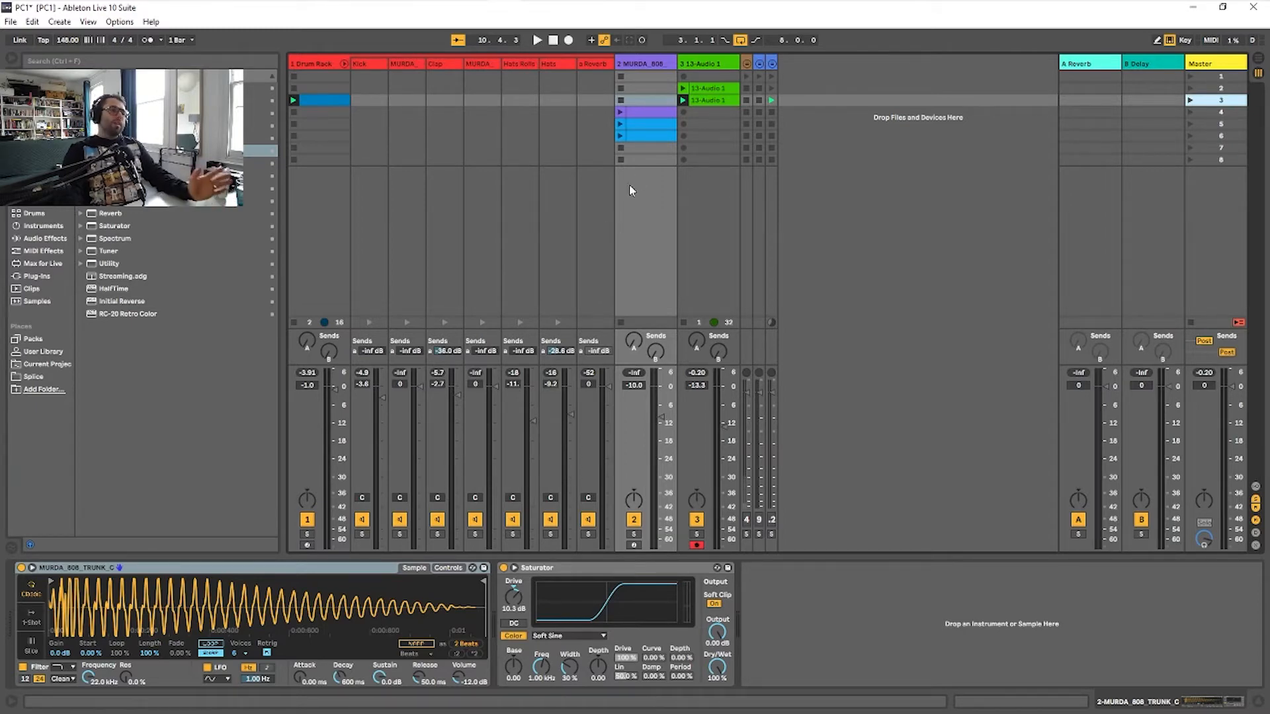
Solo the 13-Audio 1 melody track and export it as an audio file
click(719, 65)
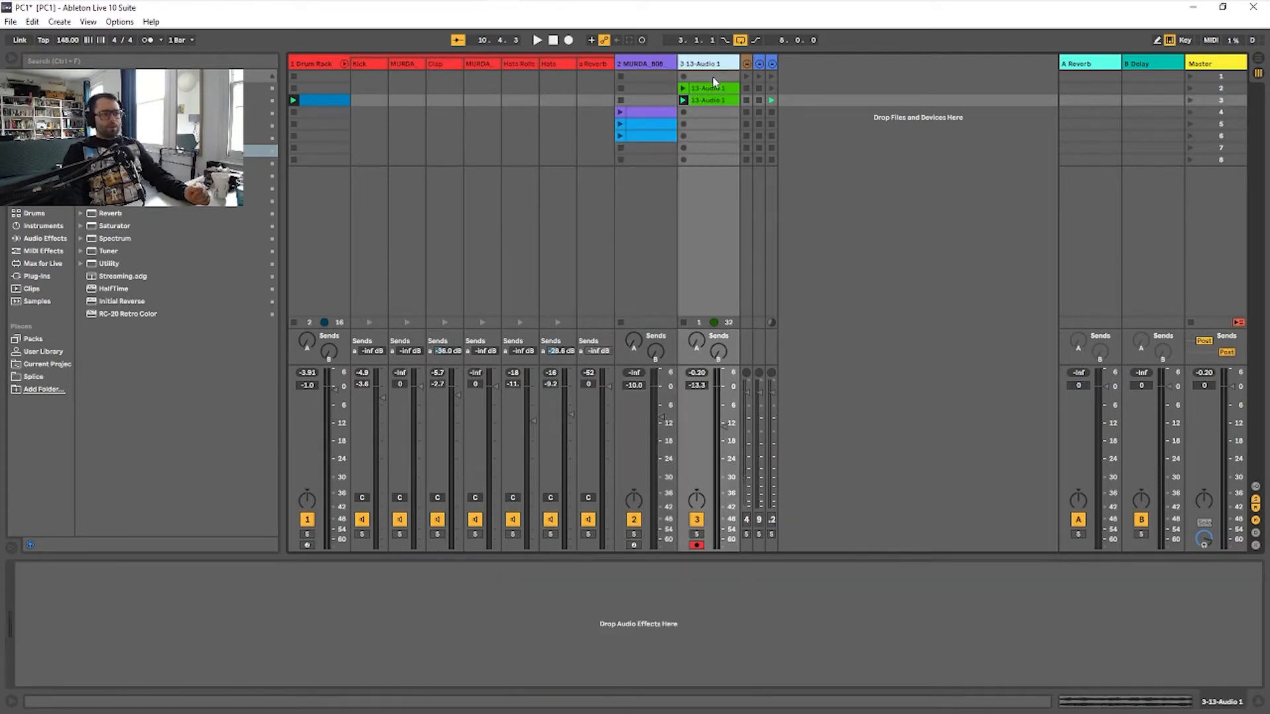
click(697, 536)
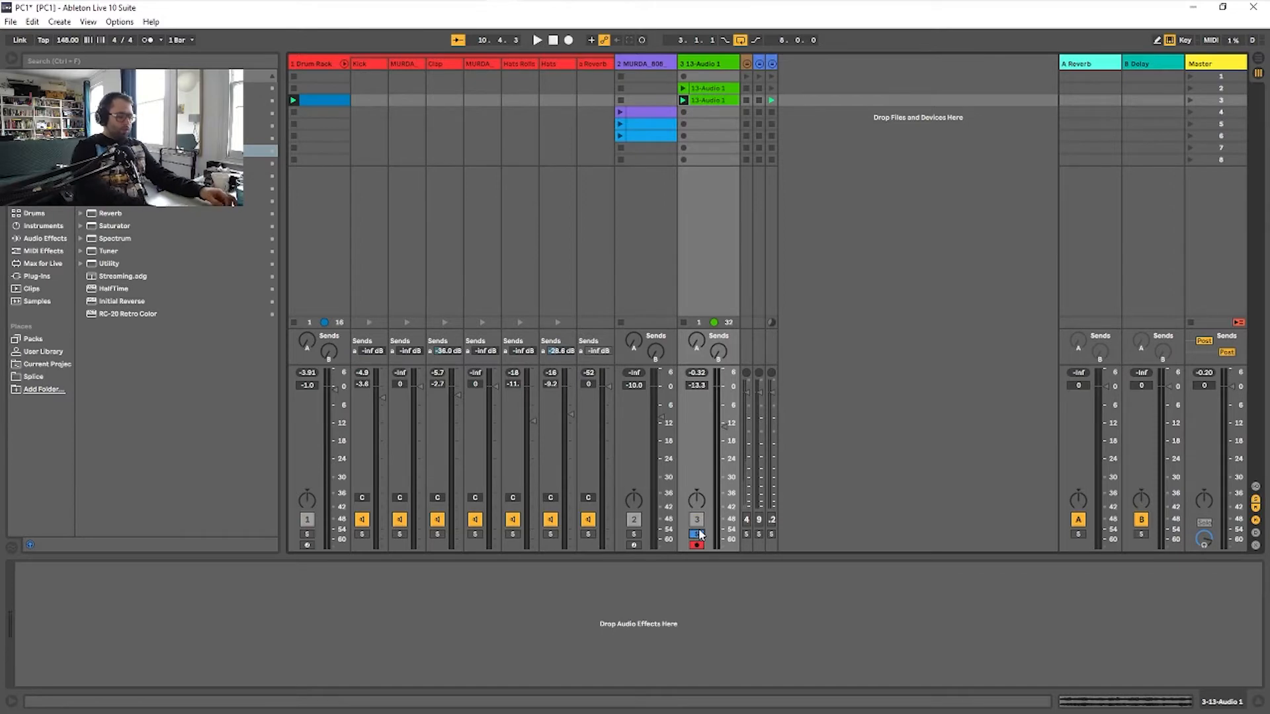
key(ctrl+shift+r)
key(Return)
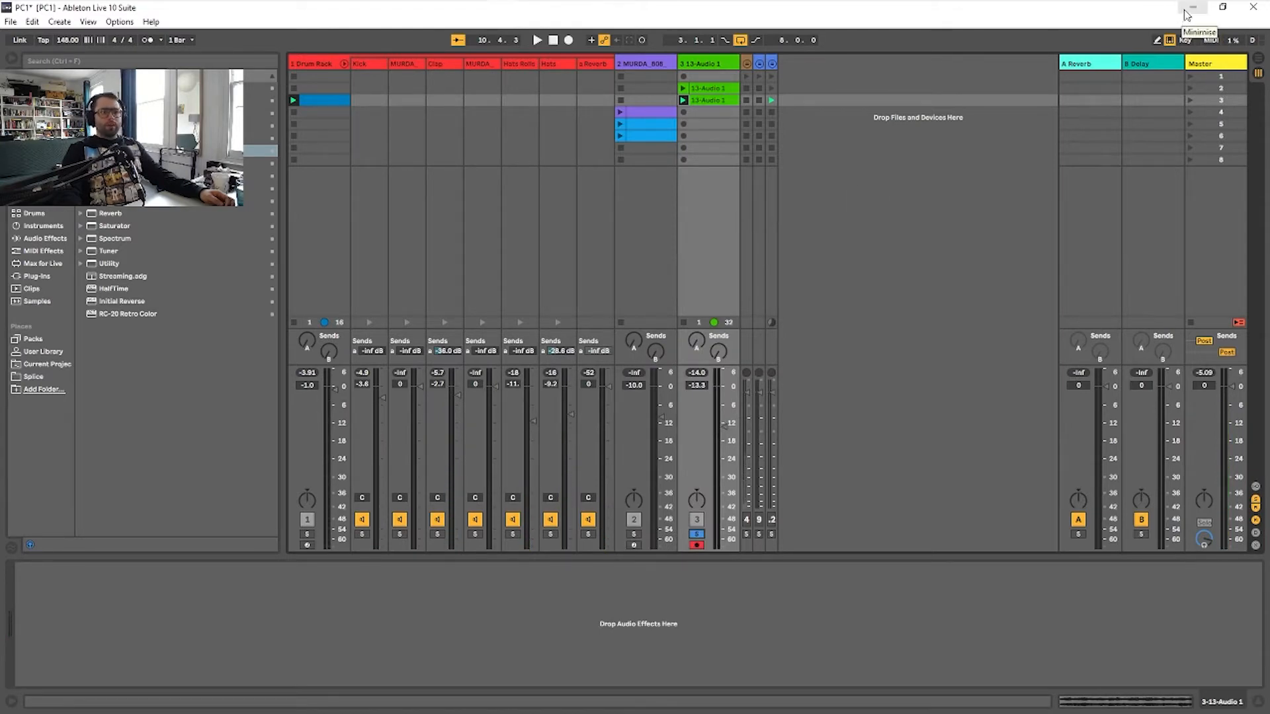
Switch to KeyFinder, load PC1.wav from the Bounces folder and run the batch analysis to detect its key
click(1191, 8)
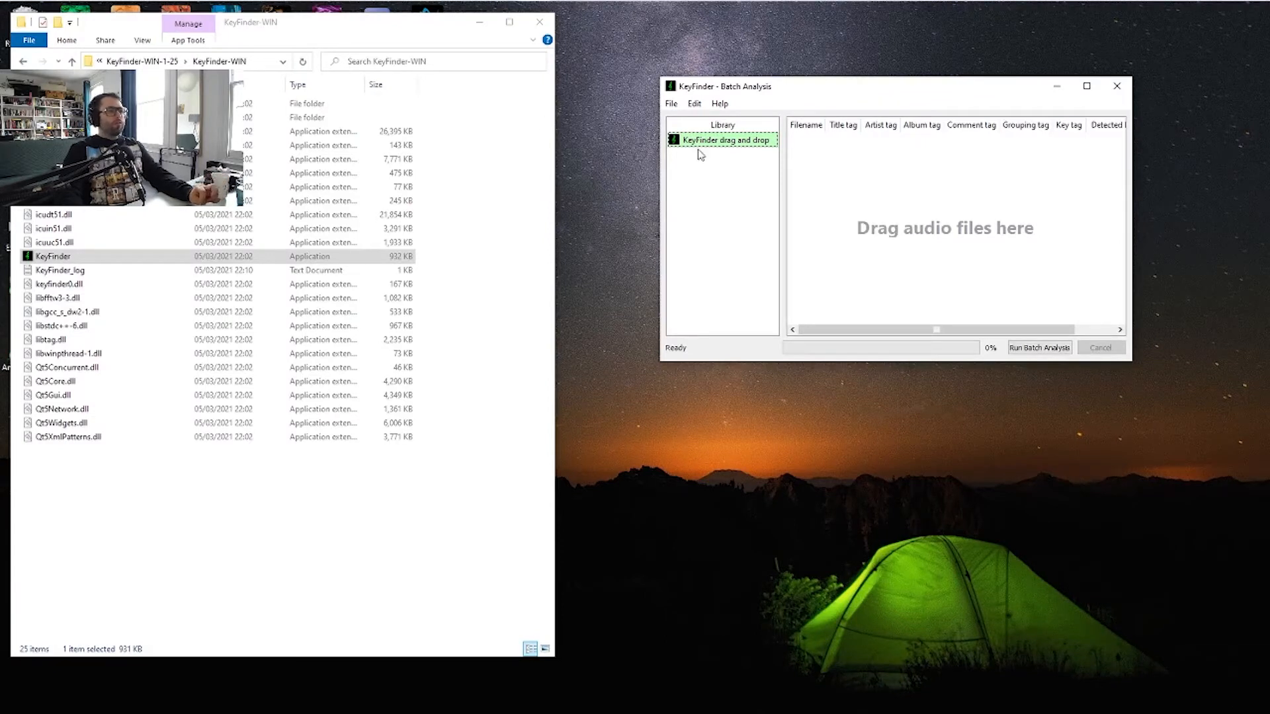
drag(364, 28, 382, 45)
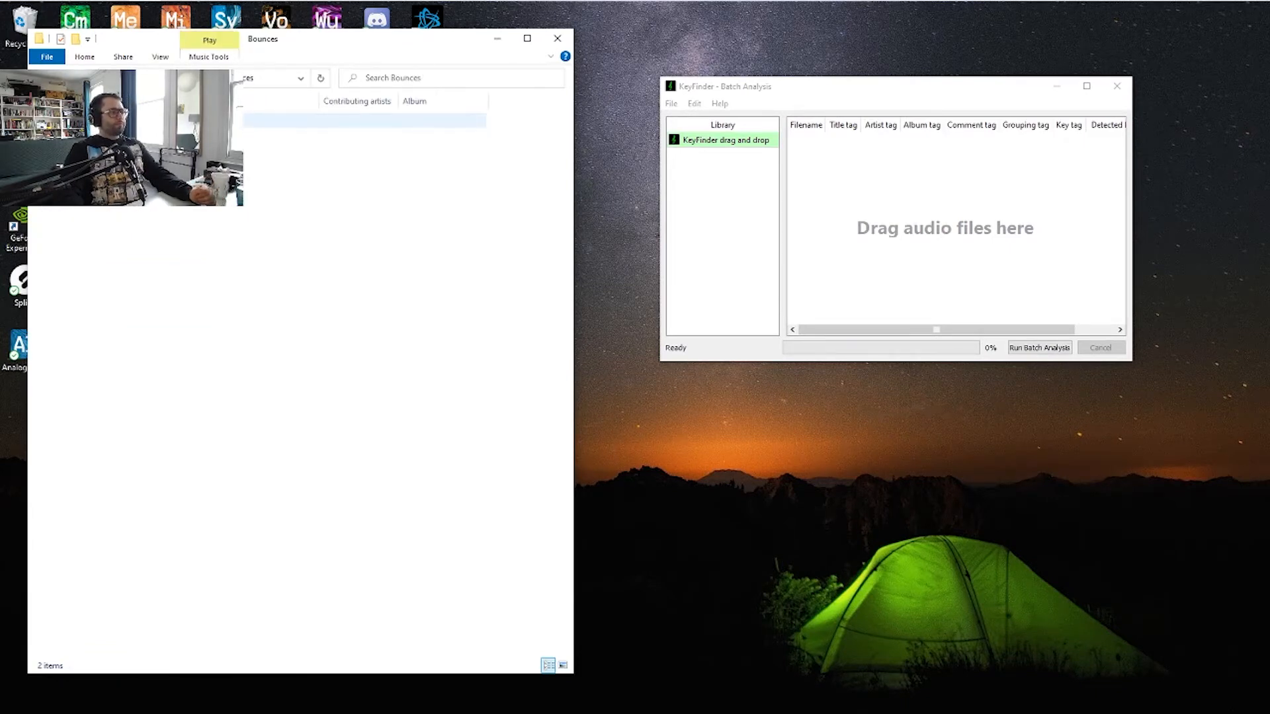
drag(225, 120, 876, 252)
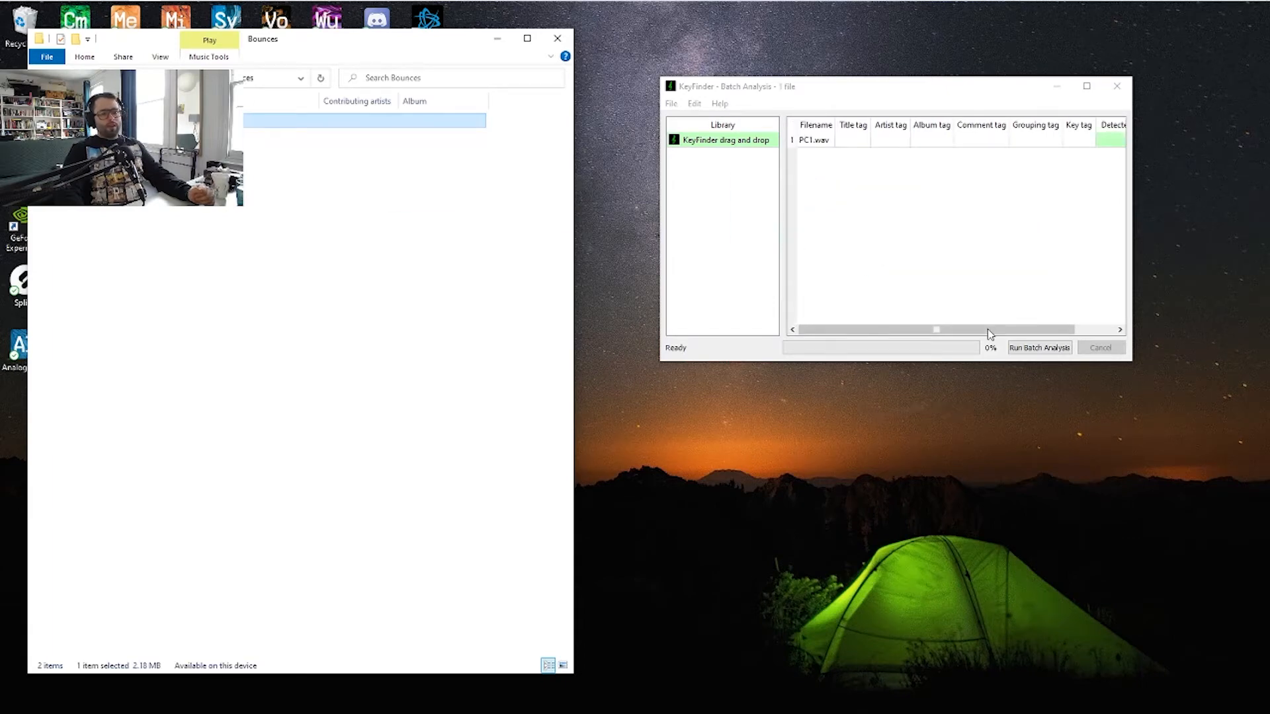
click(1048, 350)
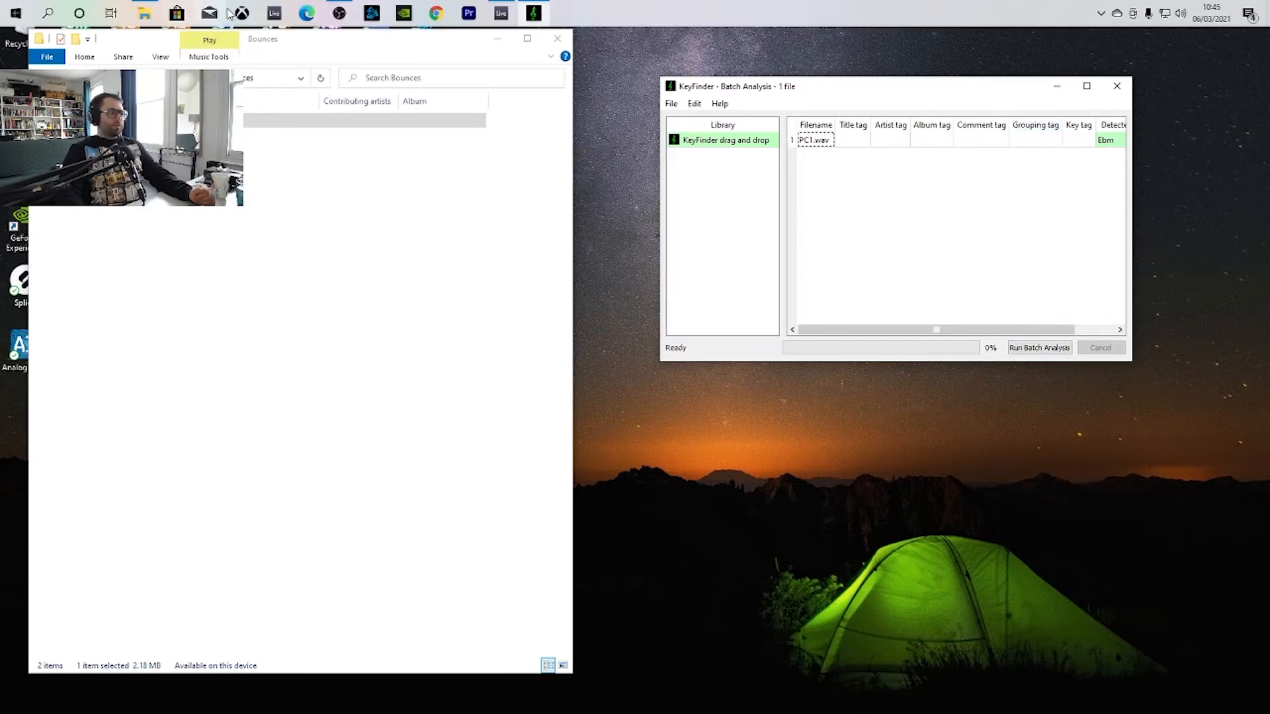
Return to Ableton Live and create an empty MIDI clip in the 808 track's scene 3 slot with a loop length of 4 bars
click(371, 17)
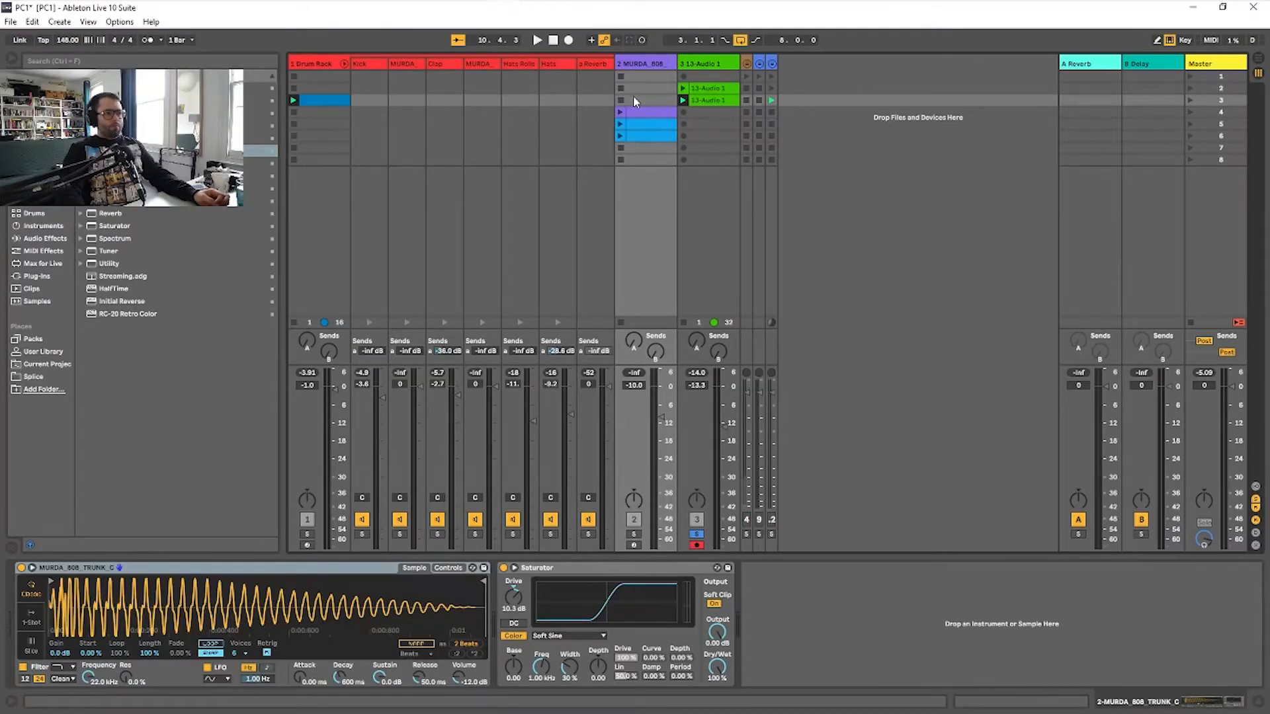
double_click(632, 97)
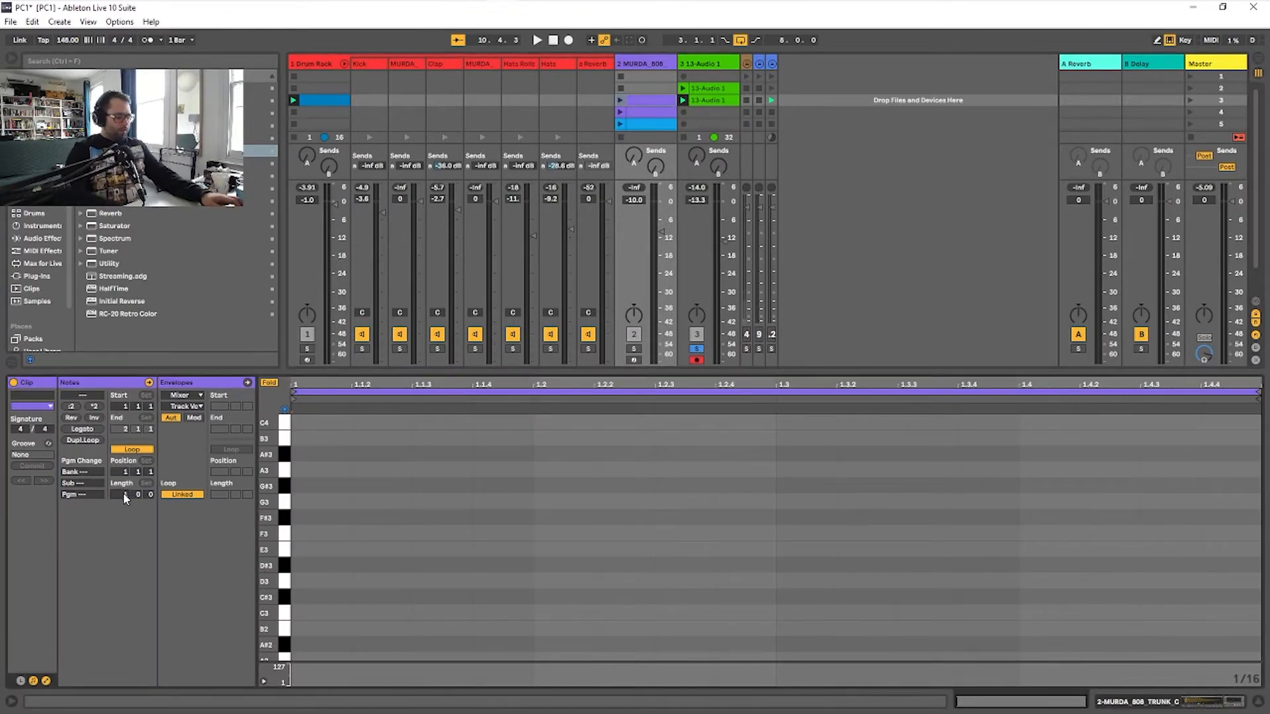
text(4)
key(Return)
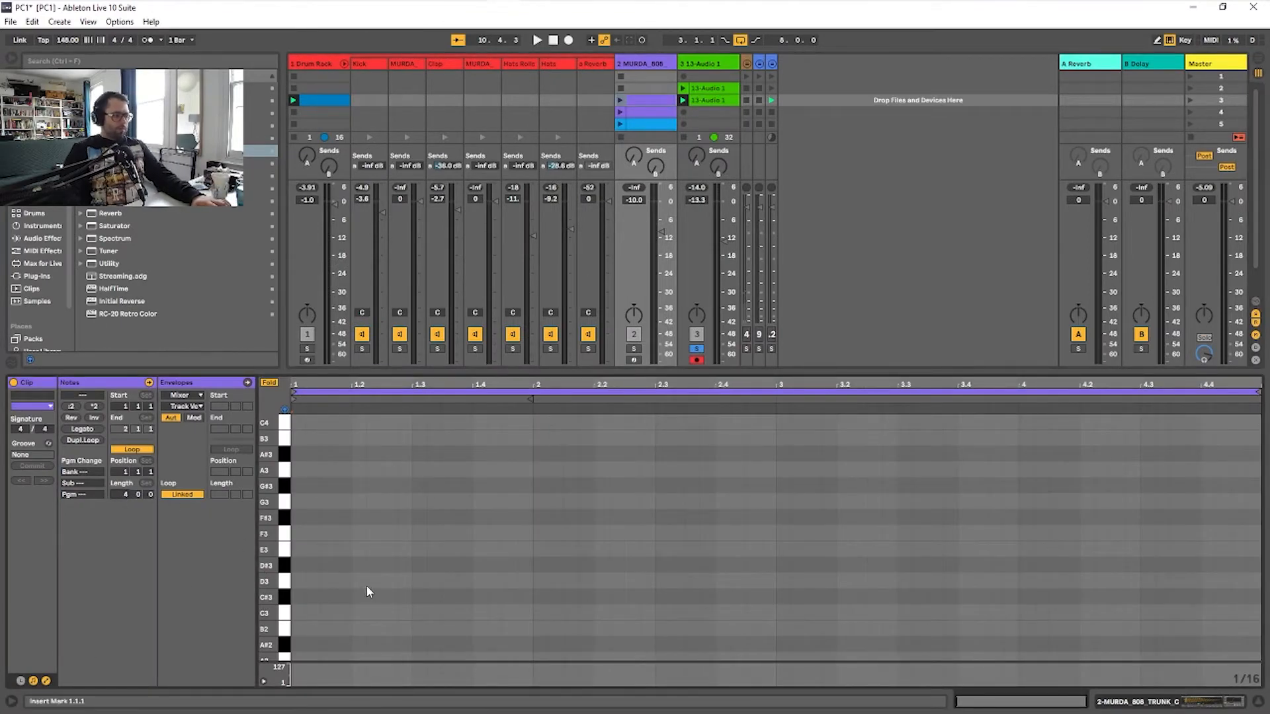
Draw sixteenth notes for the C major scale, C3, D3, E3, F3, G3, A3 and B3, stacked at the clip start
scroll(366, 585, down, 1)
scroll(366, 585, down, 1)
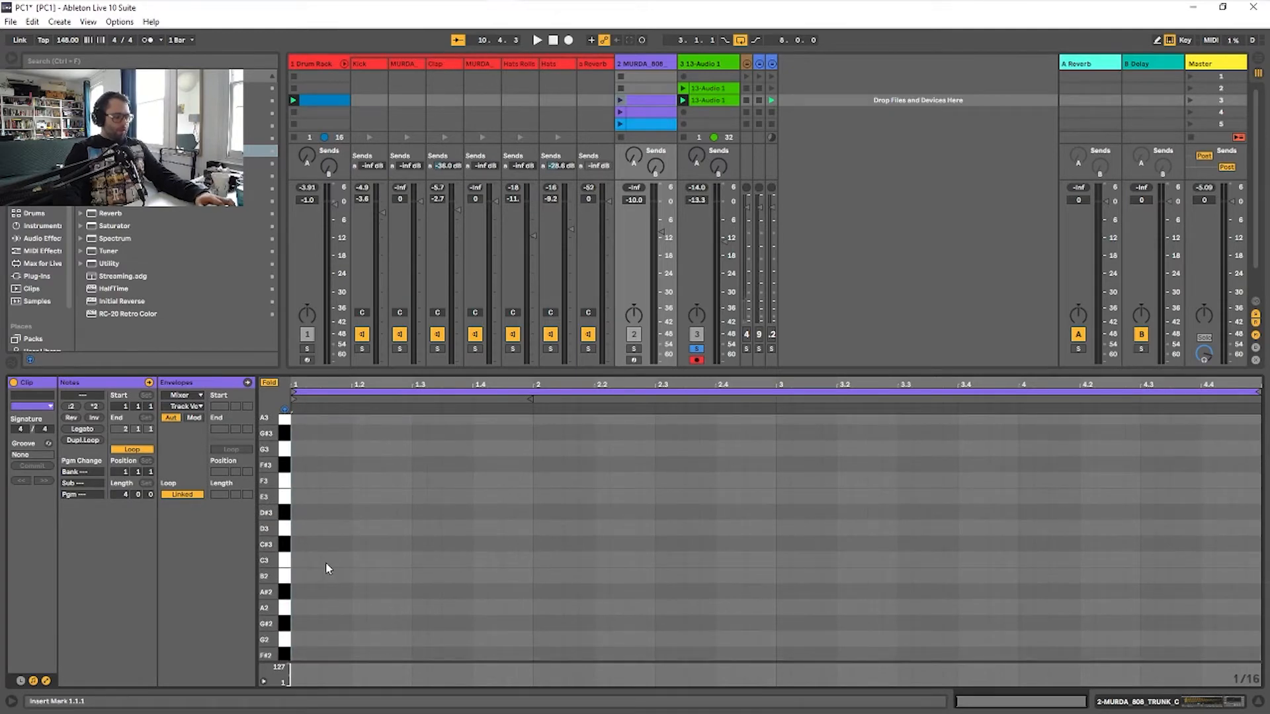
key(b)
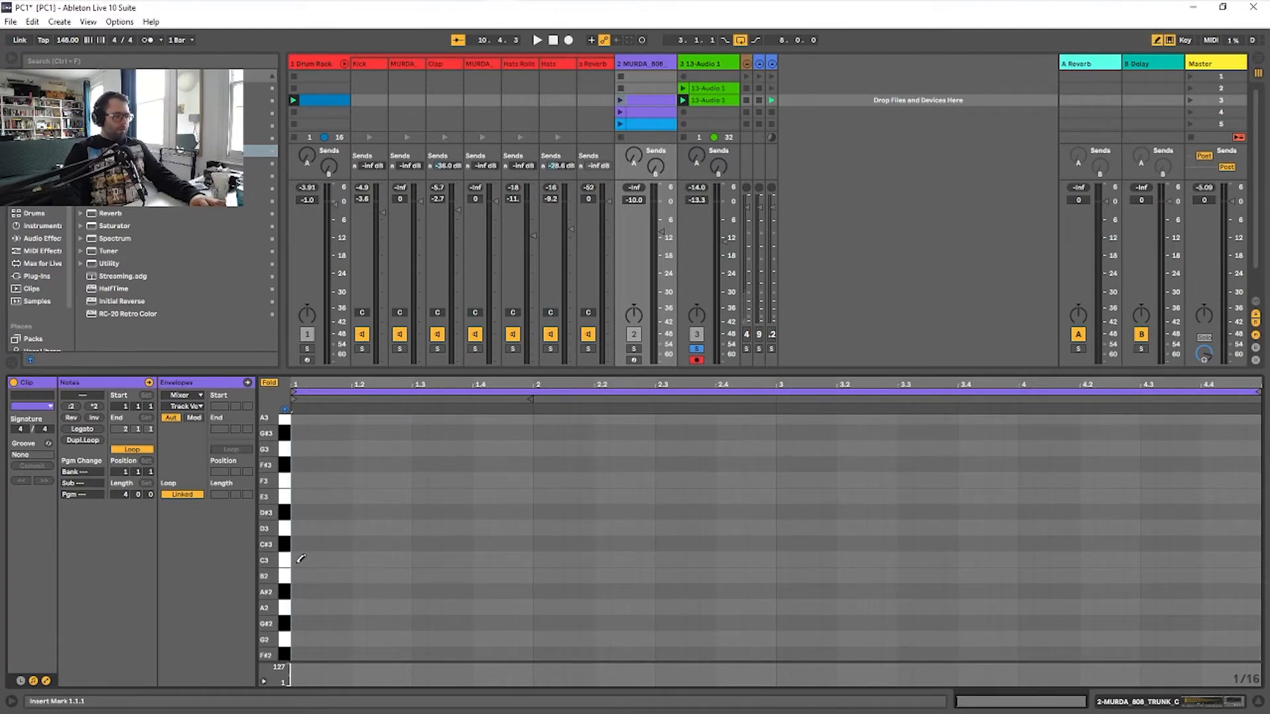
click(298, 560)
click(298, 528)
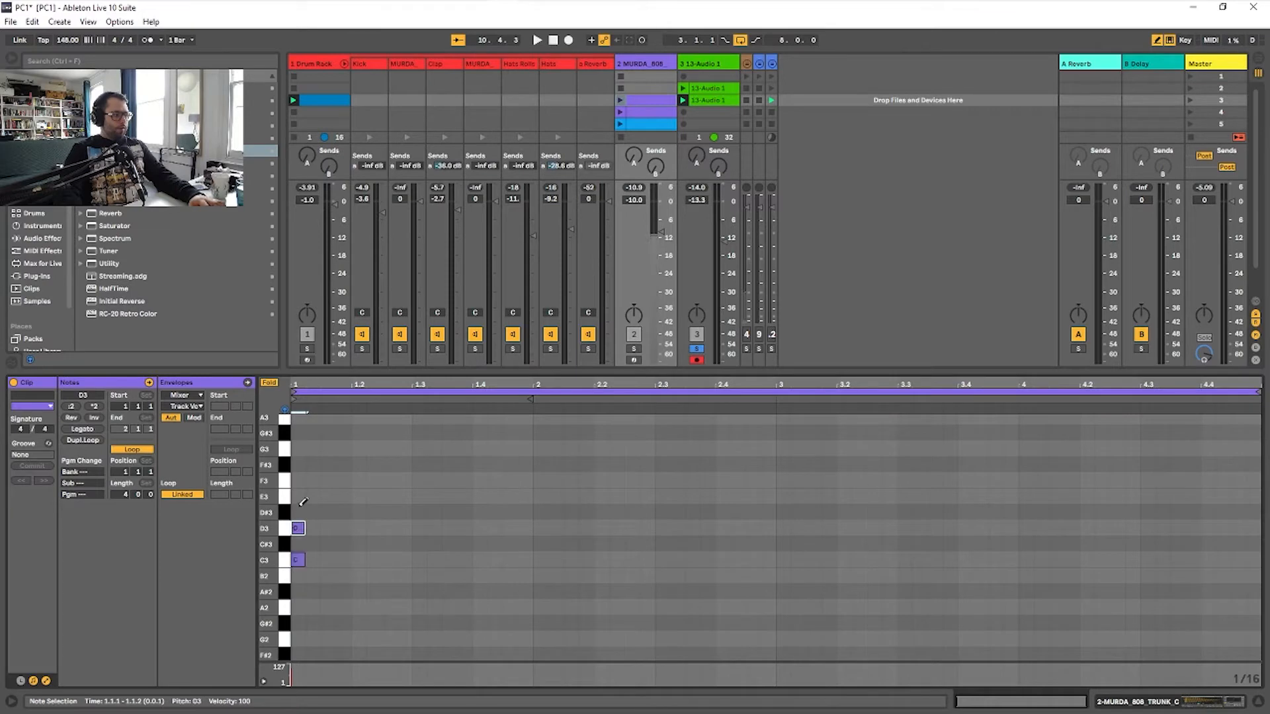
click(299, 497)
click(298, 481)
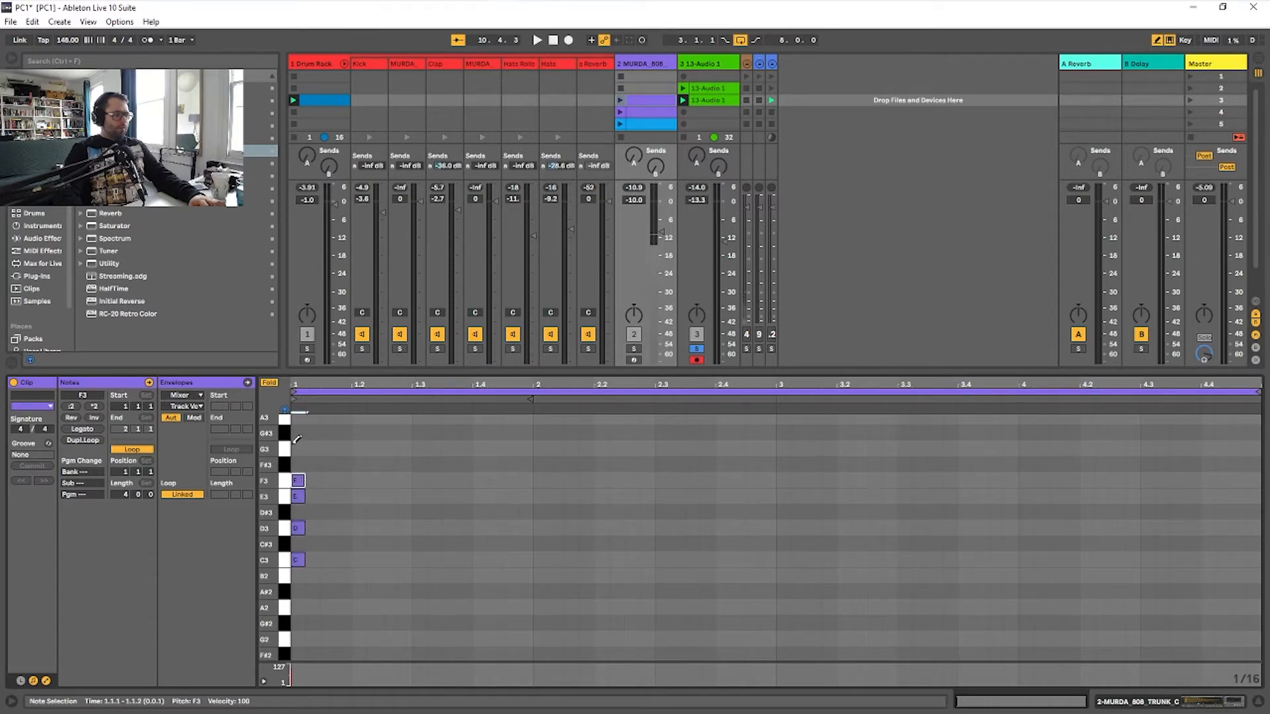
click(299, 449)
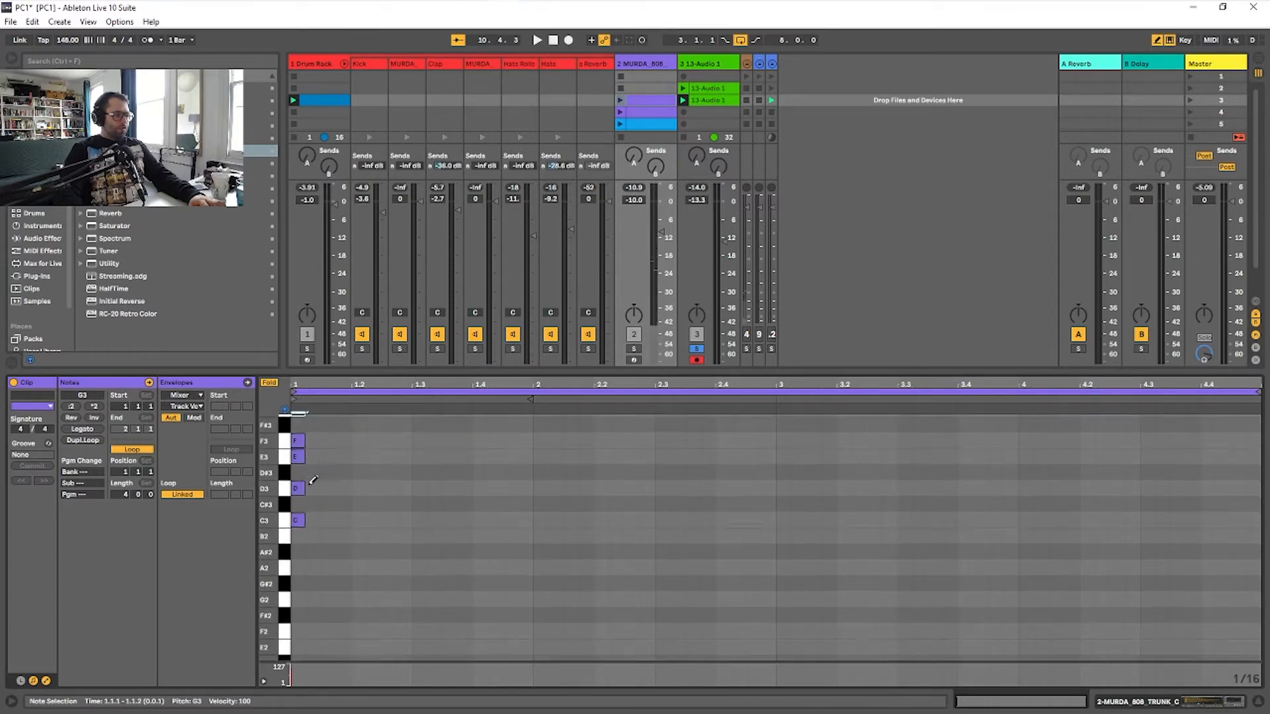
scroll(310, 472, up, 2)
click(303, 443)
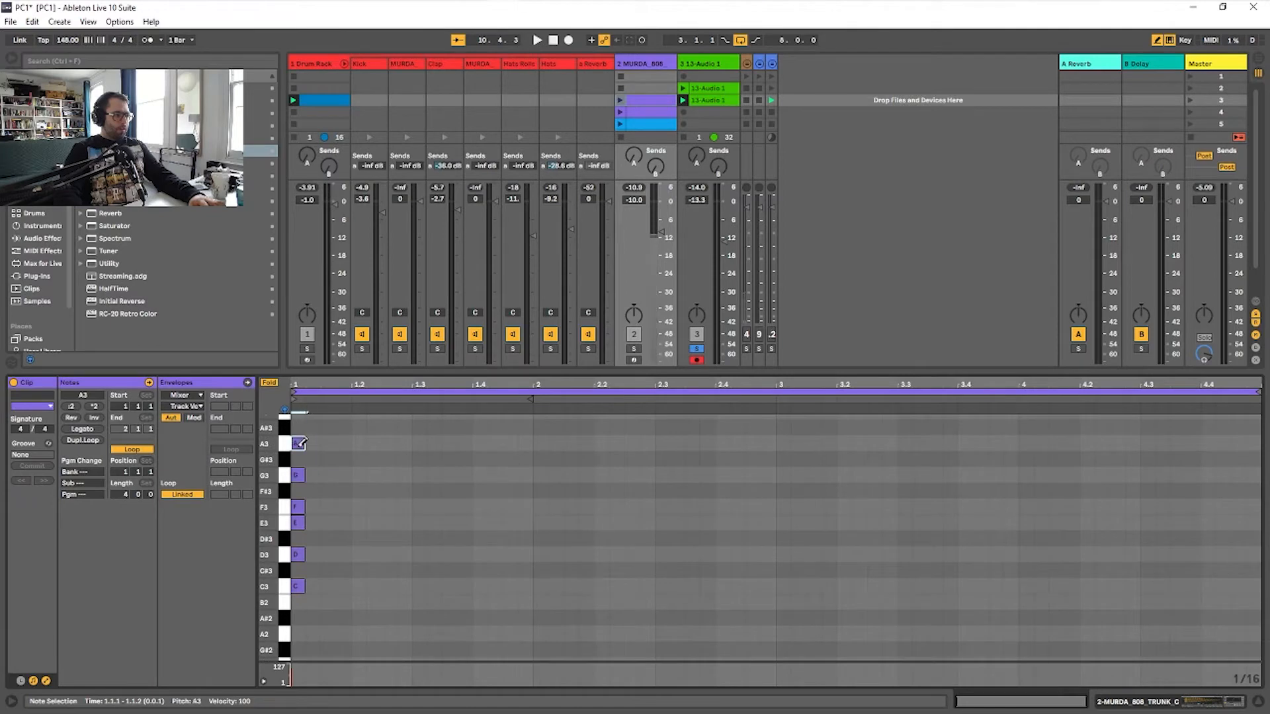
scroll(303, 440, up, 2)
click(303, 439)
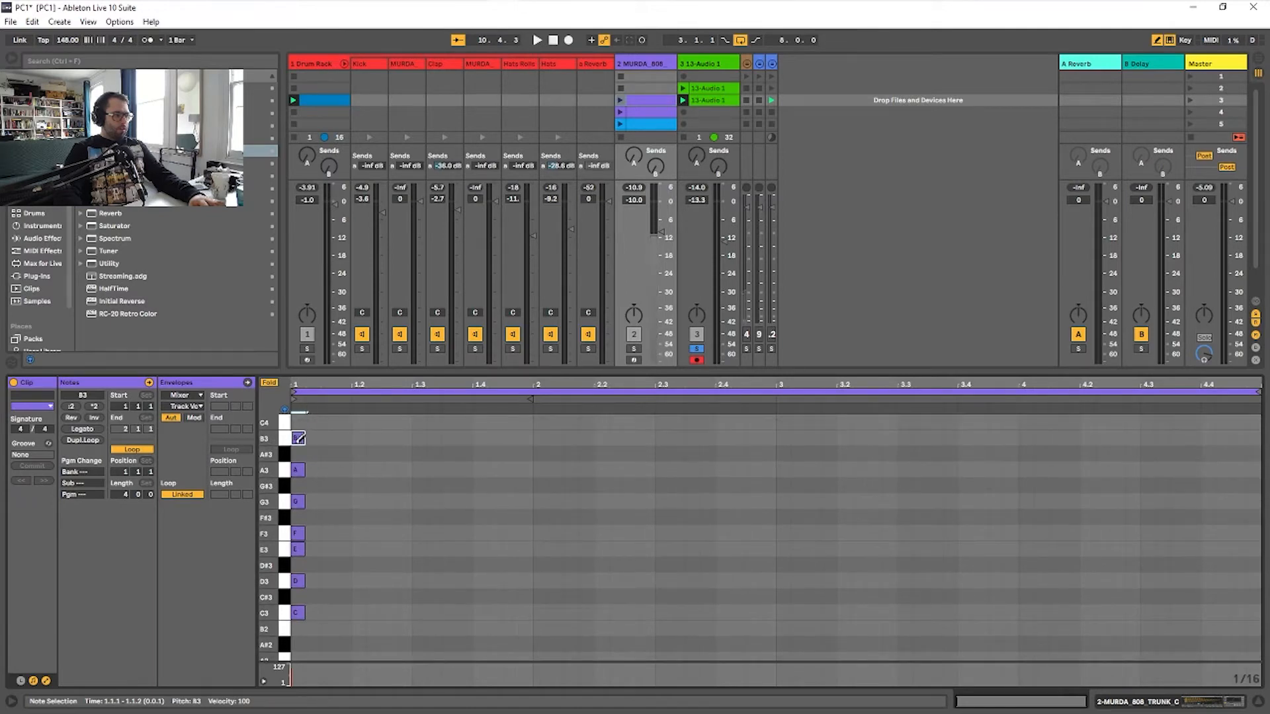
Lower the E3, A3 and B3 notes by one semitone to turn the scale into C minor
drag(265, 516, 244, 517)
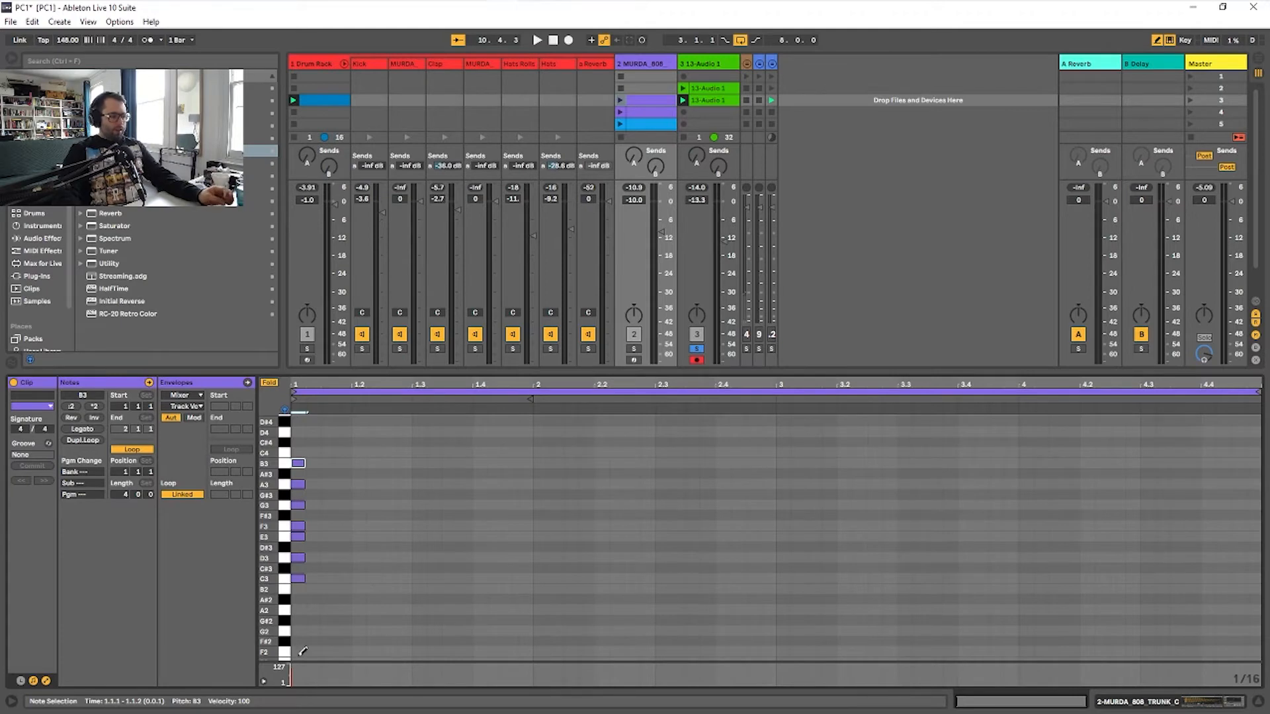
key(b)
click(300, 484)
shift+click(301, 538)
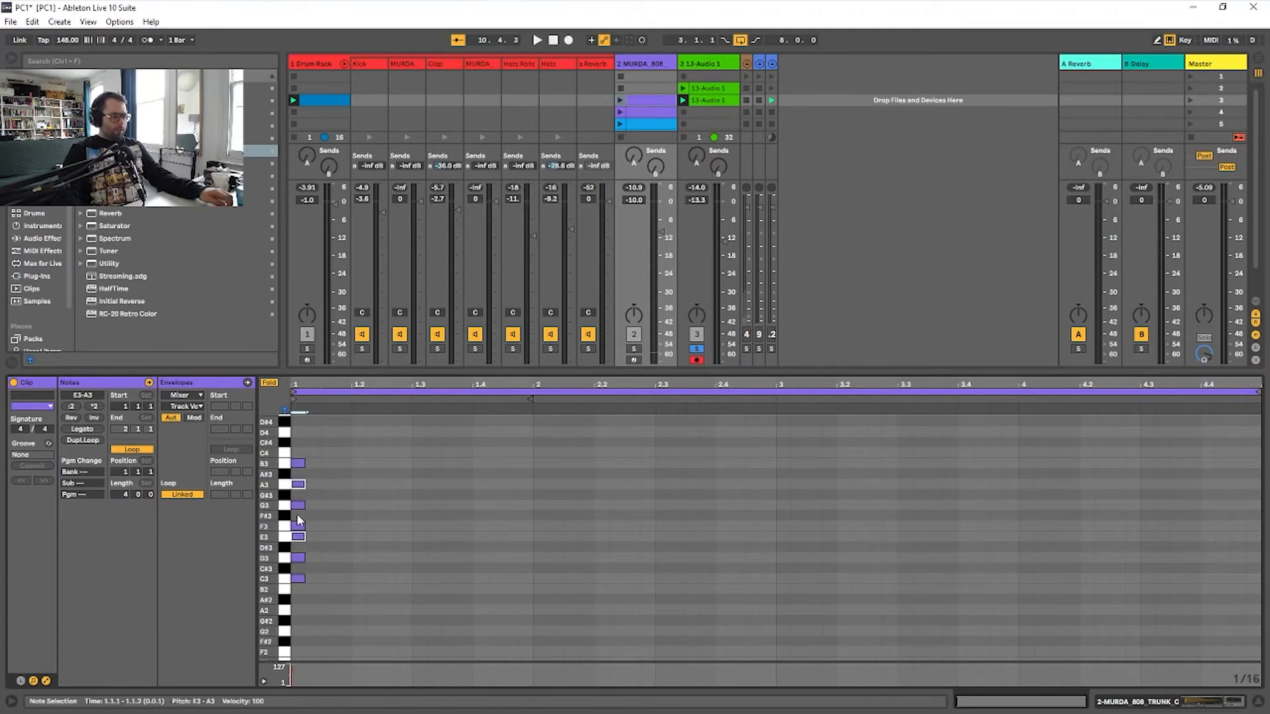
shift+click(299, 464)
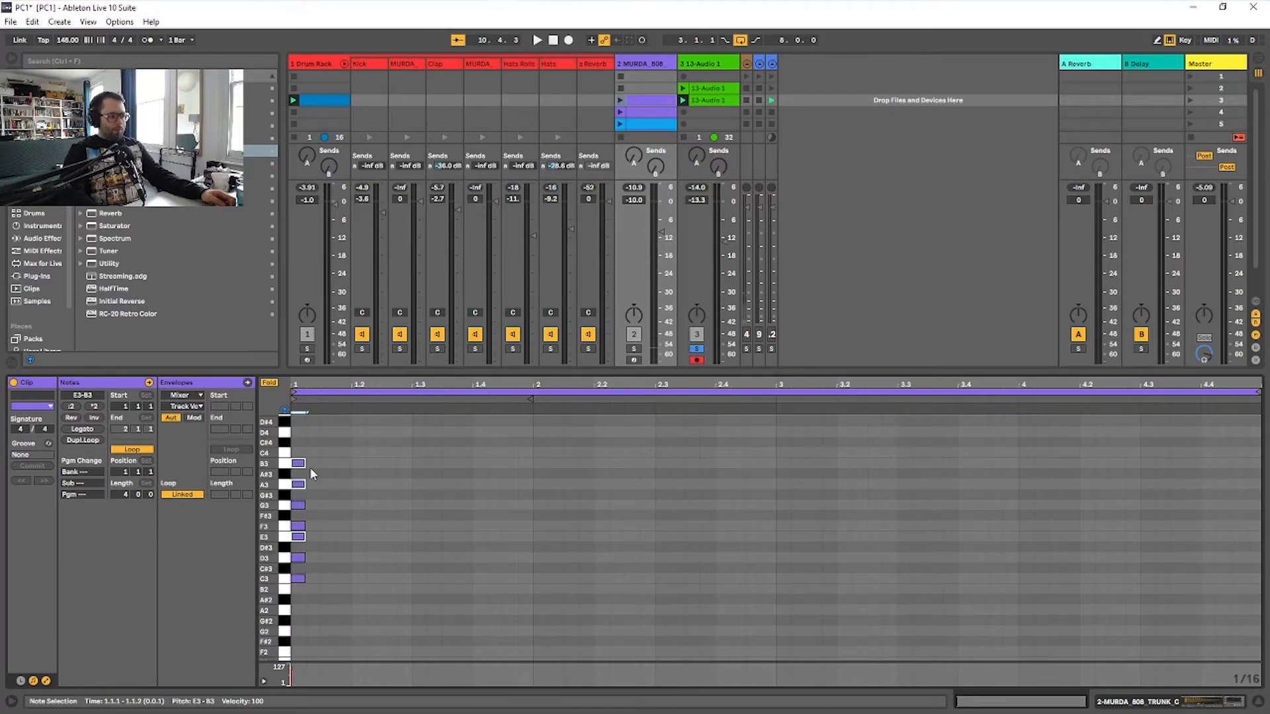
key(Down)
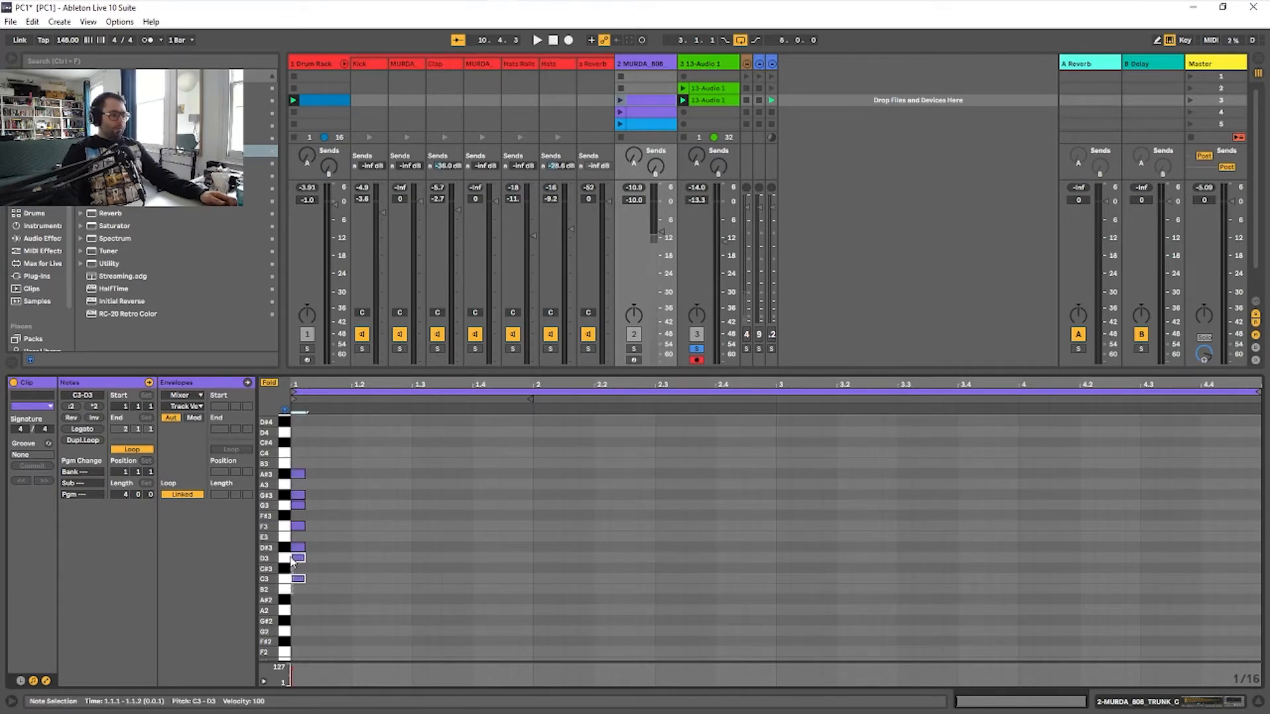
Transpose the whole stack of scale notes up so that its lowest note is D#3
drag(291, 592, 297, 464)
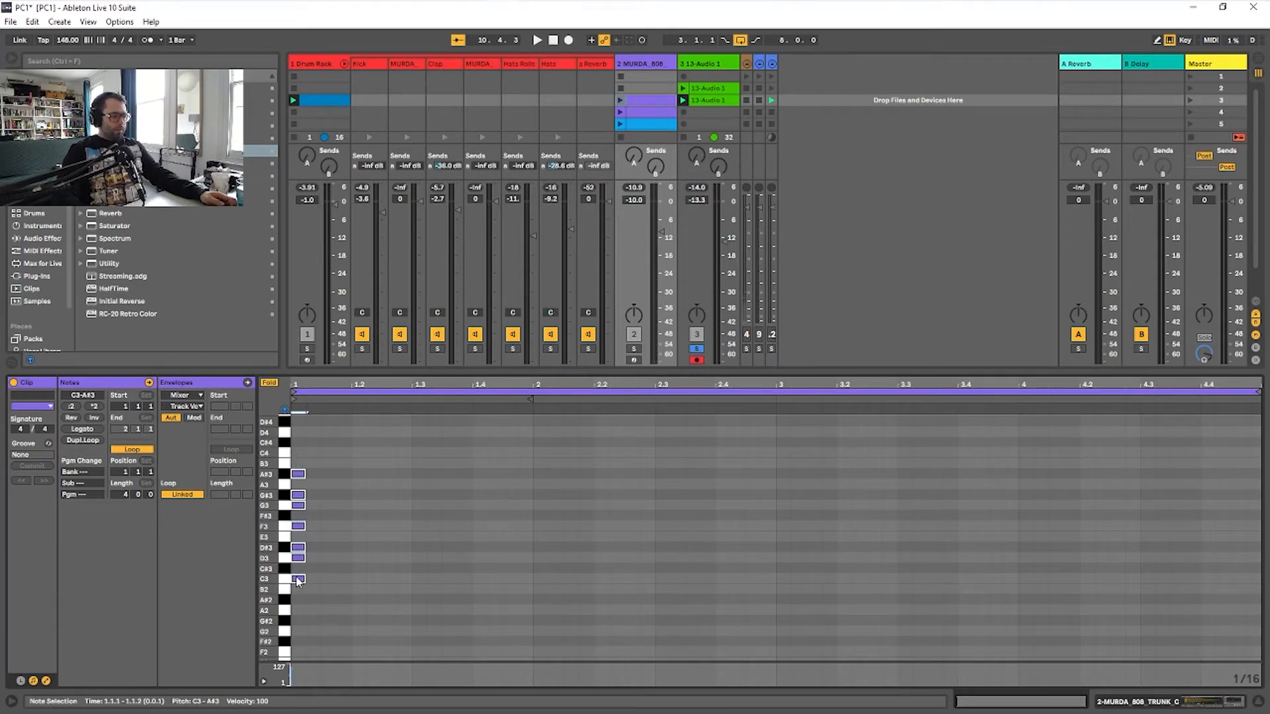
drag(297, 581, 299, 541)
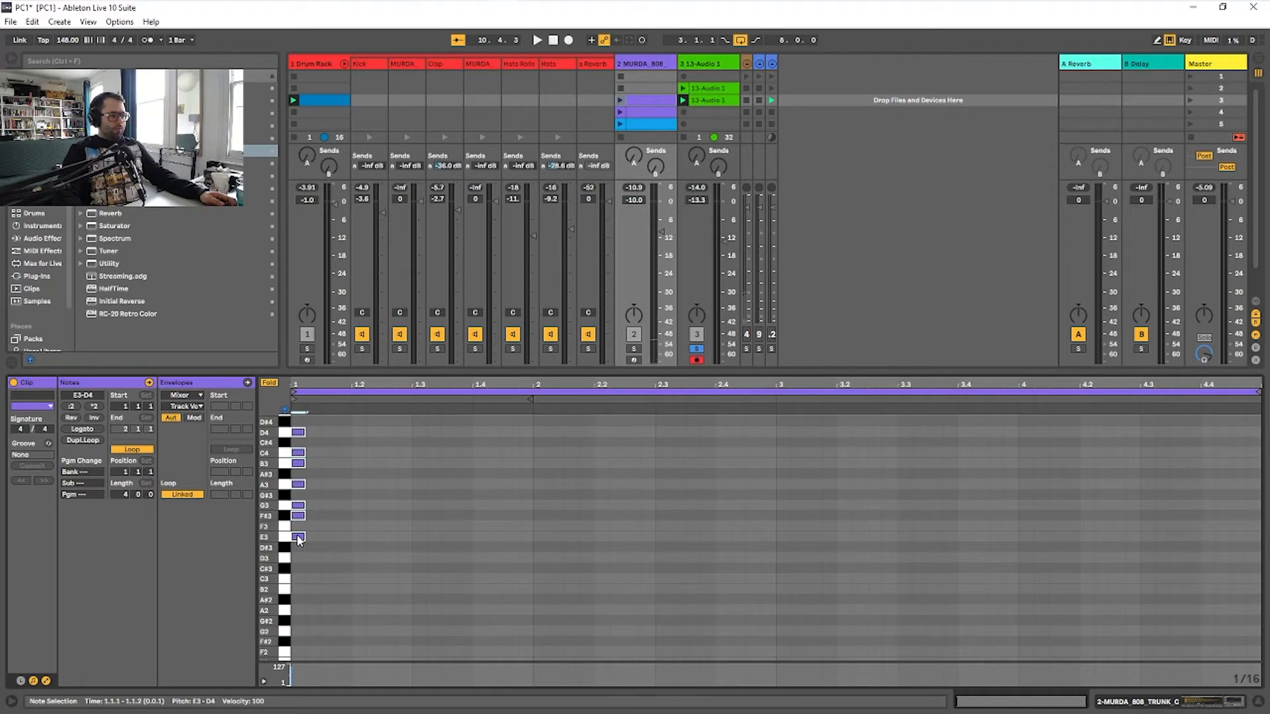
drag(299, 540, 297, 552)
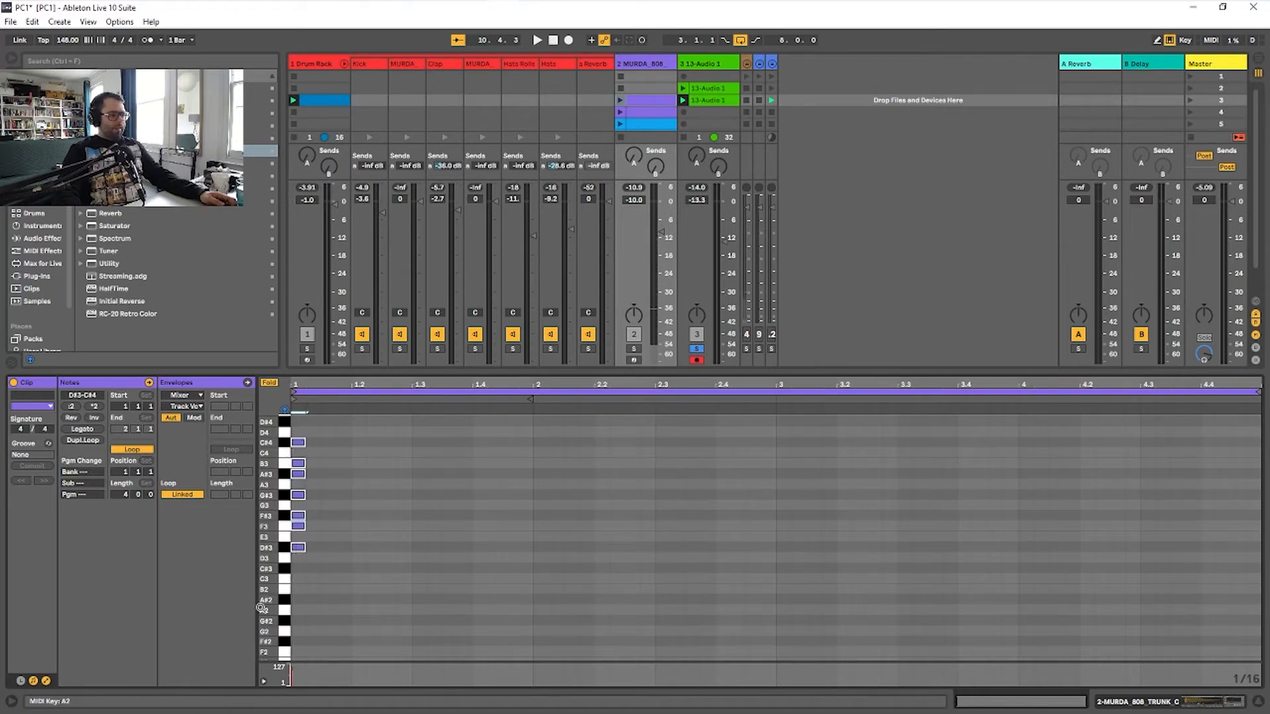
Copy the D#3 to C#4 scale notes one octave down to D#2 and one octave up to D#4
scroll(287, 577, down, 1)
scroll(287, 582, up, 2)
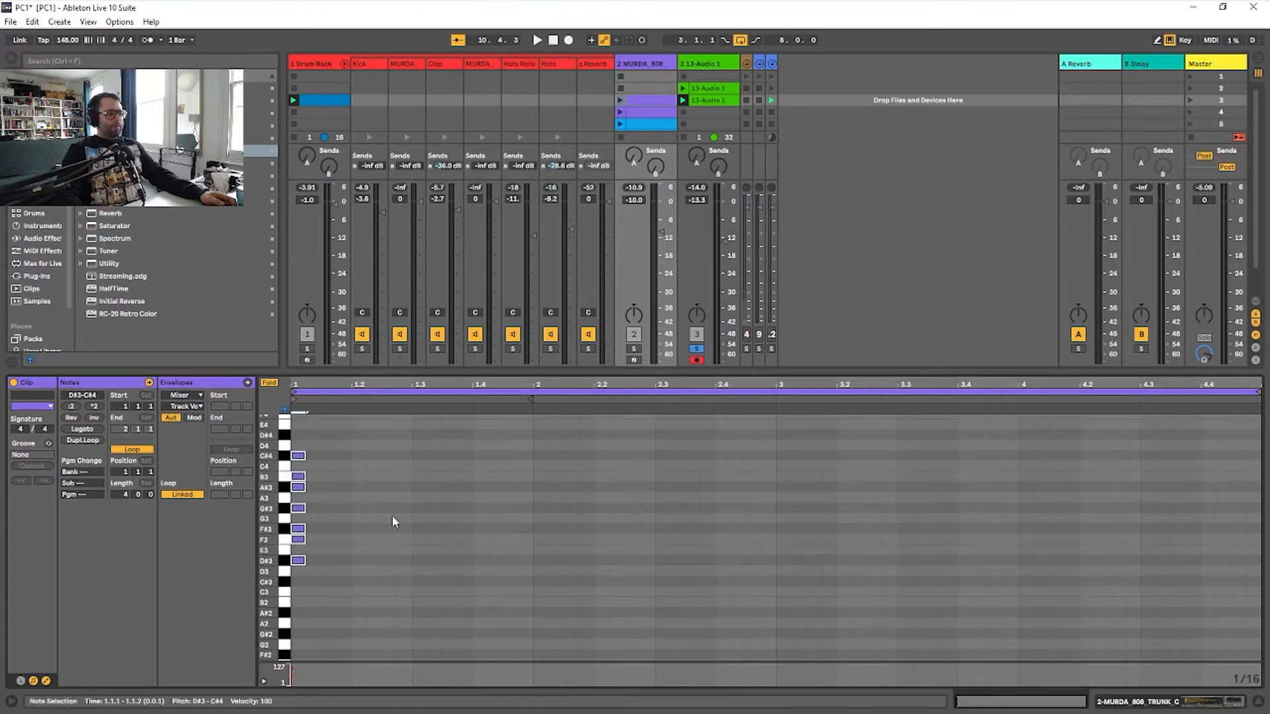
scroll(299, 522, down, 3)
drag(299, 520, 297, 648)
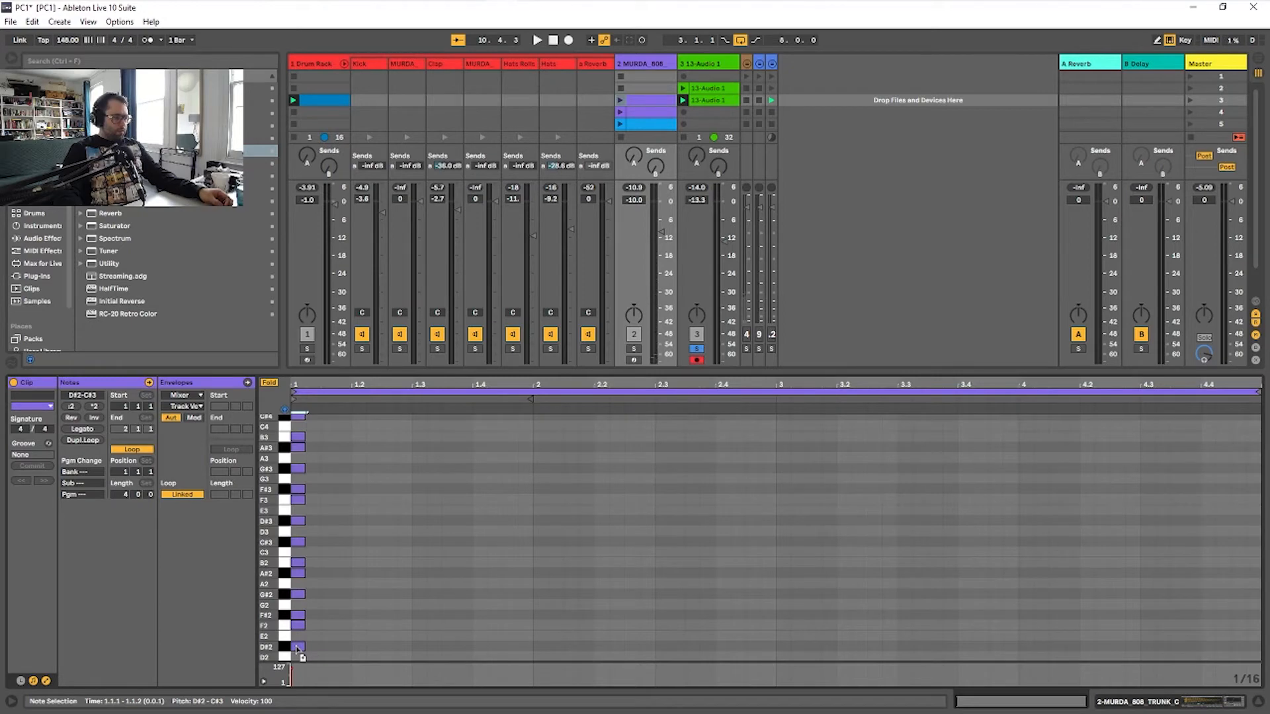
drag(297, 647, 297, 647)
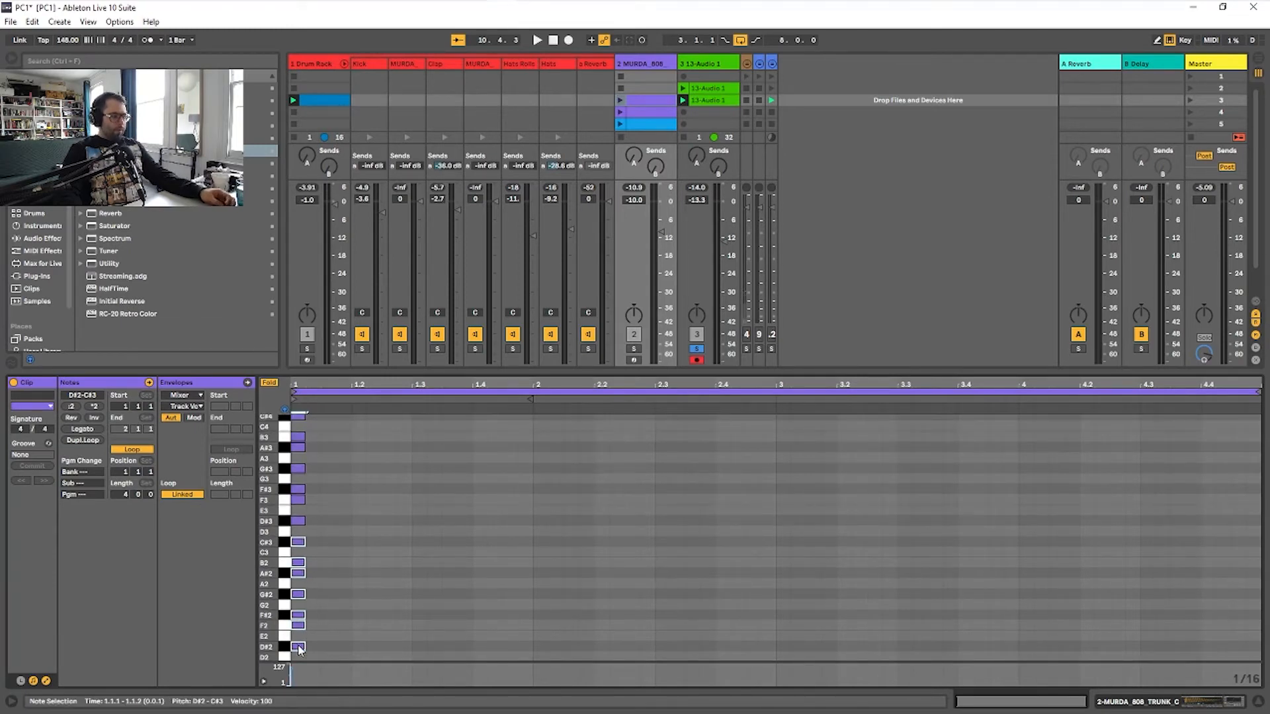
drag(298, 648, 299, 535)
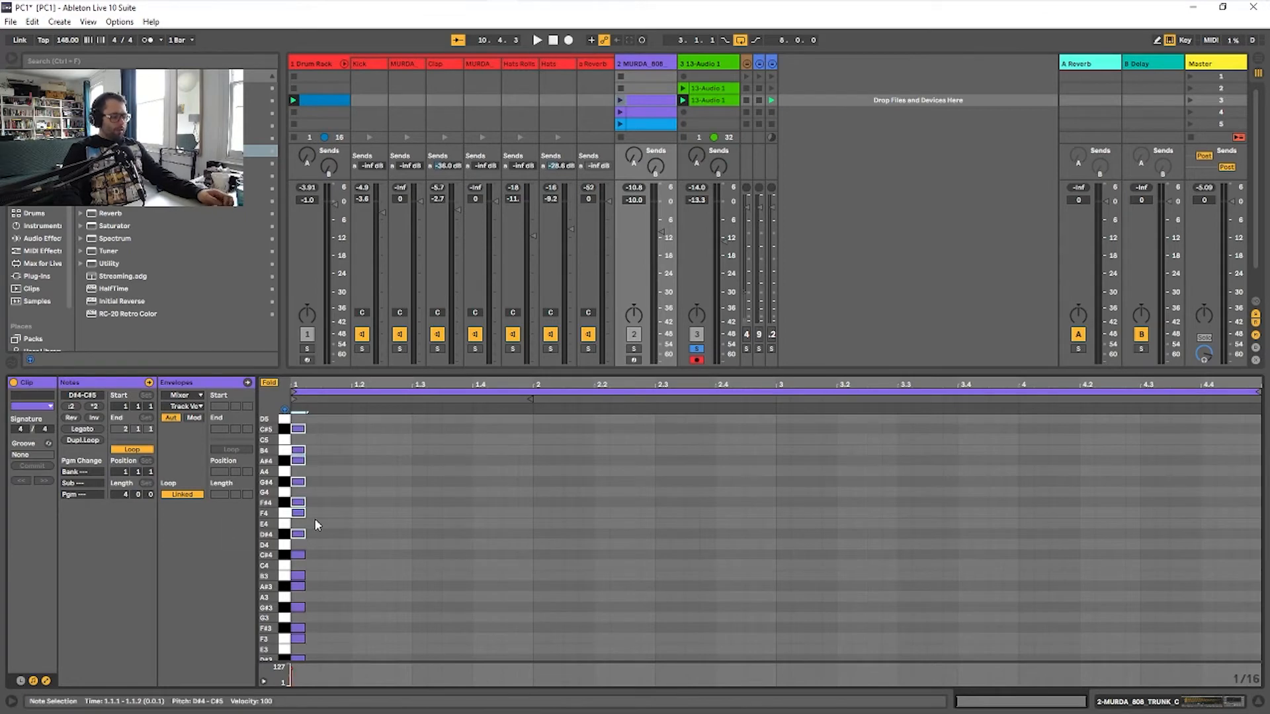
Move all scale notes one sixteenth before the clip start and fold the piano roll to show only the scale's keys
key(ctrl+a)
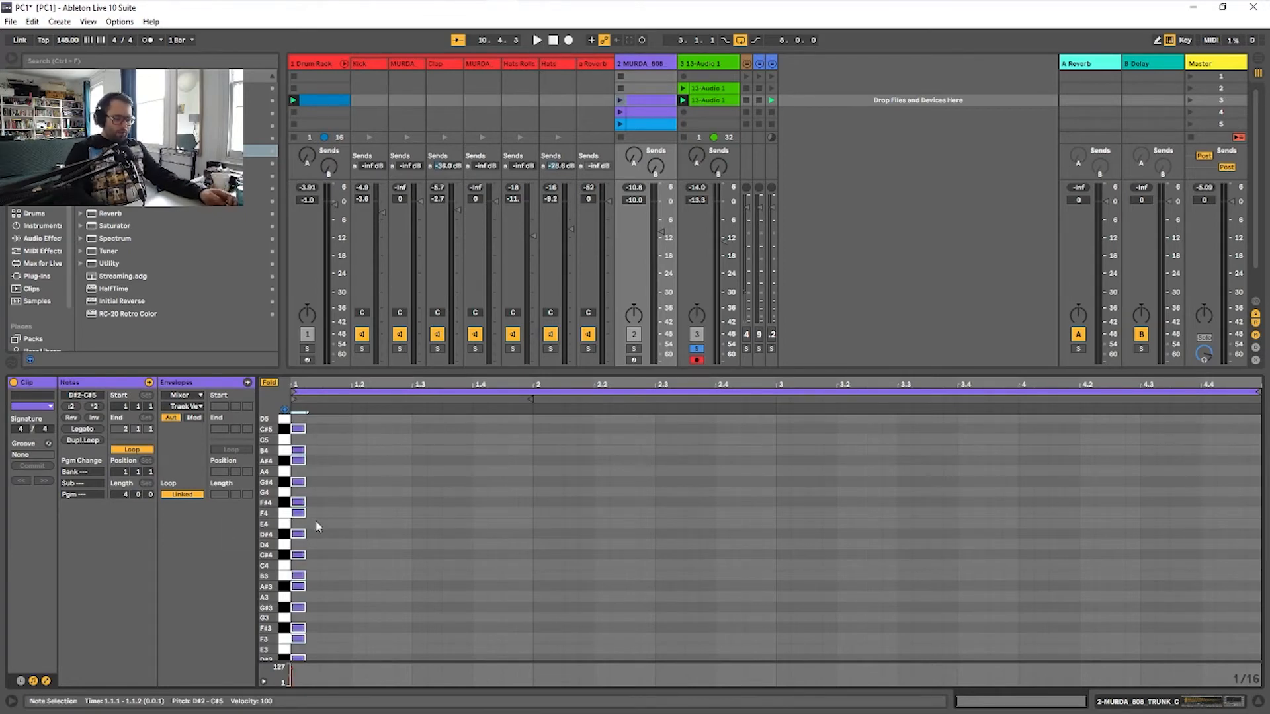
click(315, 519)
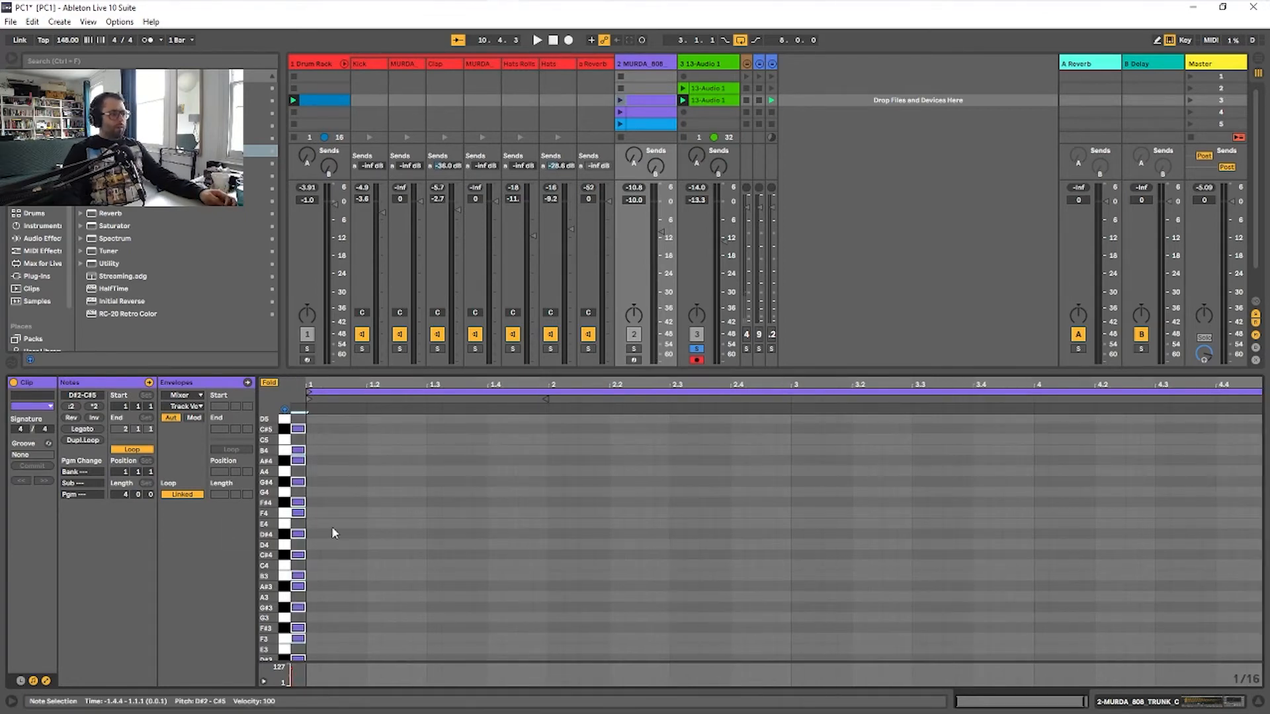
click(270, 383)
key(ctrl+a)
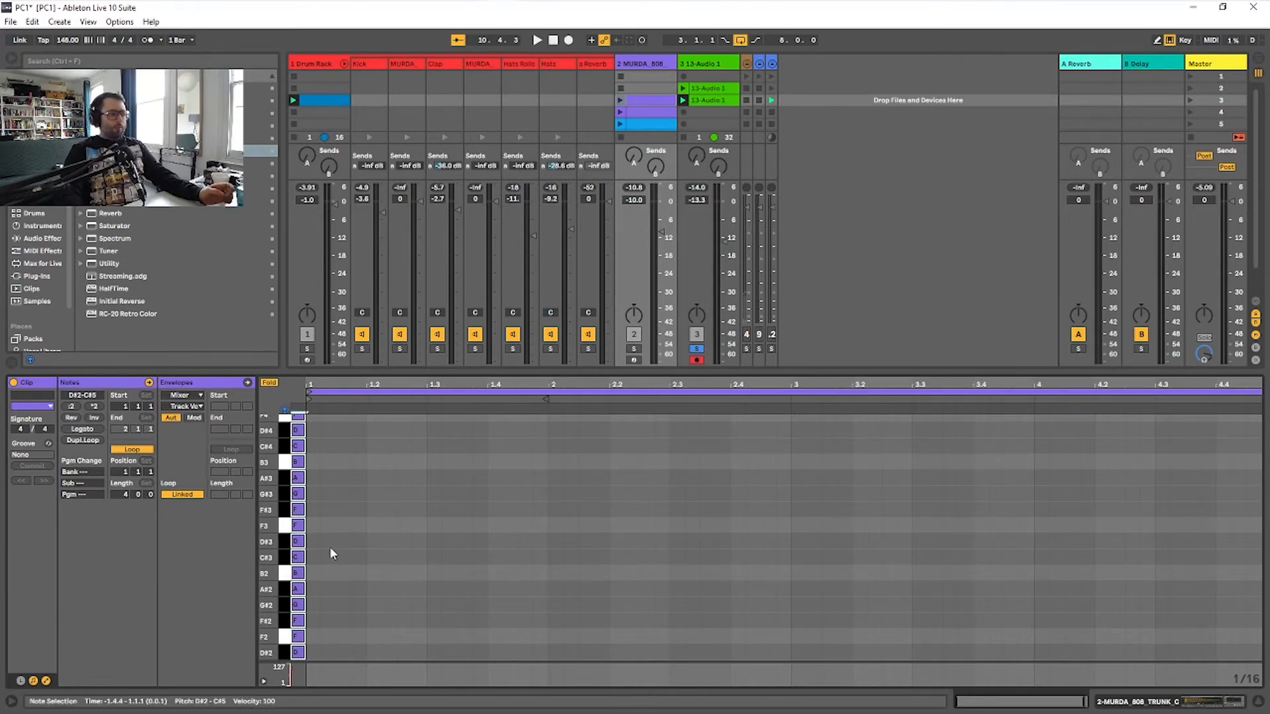
key(Delete)
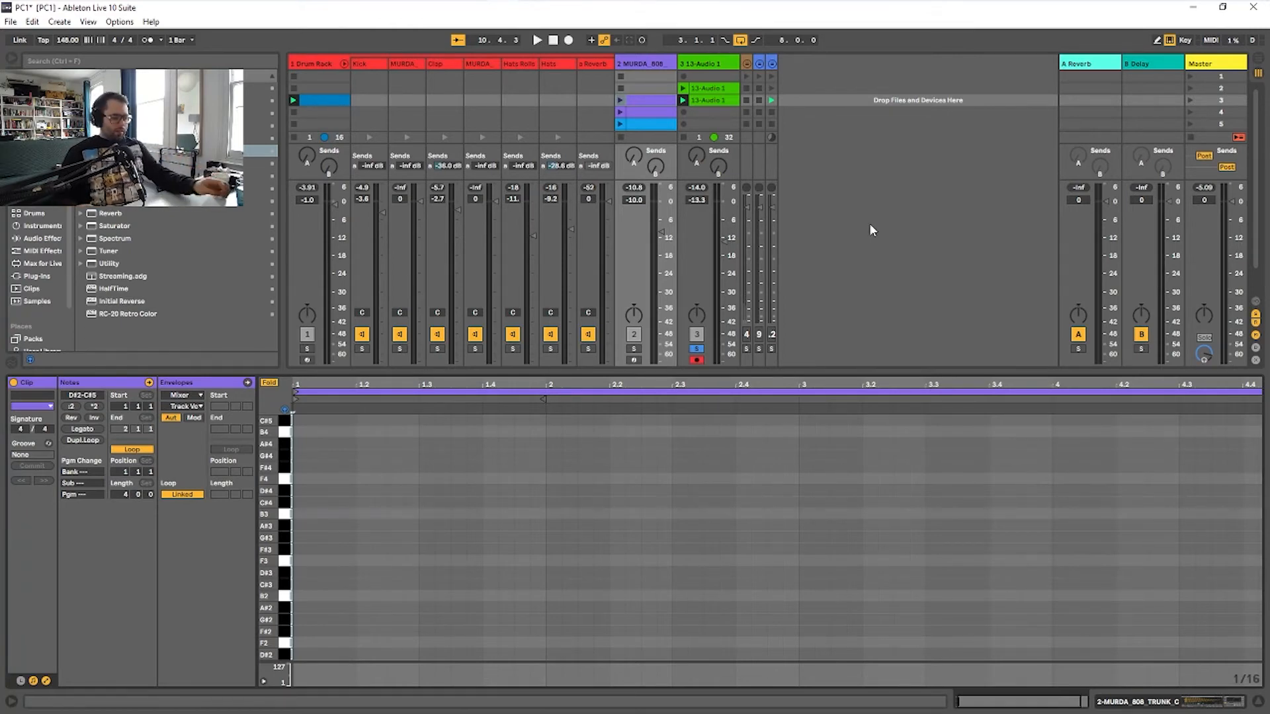
Arm the 808 track and play scene 3 to rehearse the bass over the beat
click(339, 550)
click(341, 558)
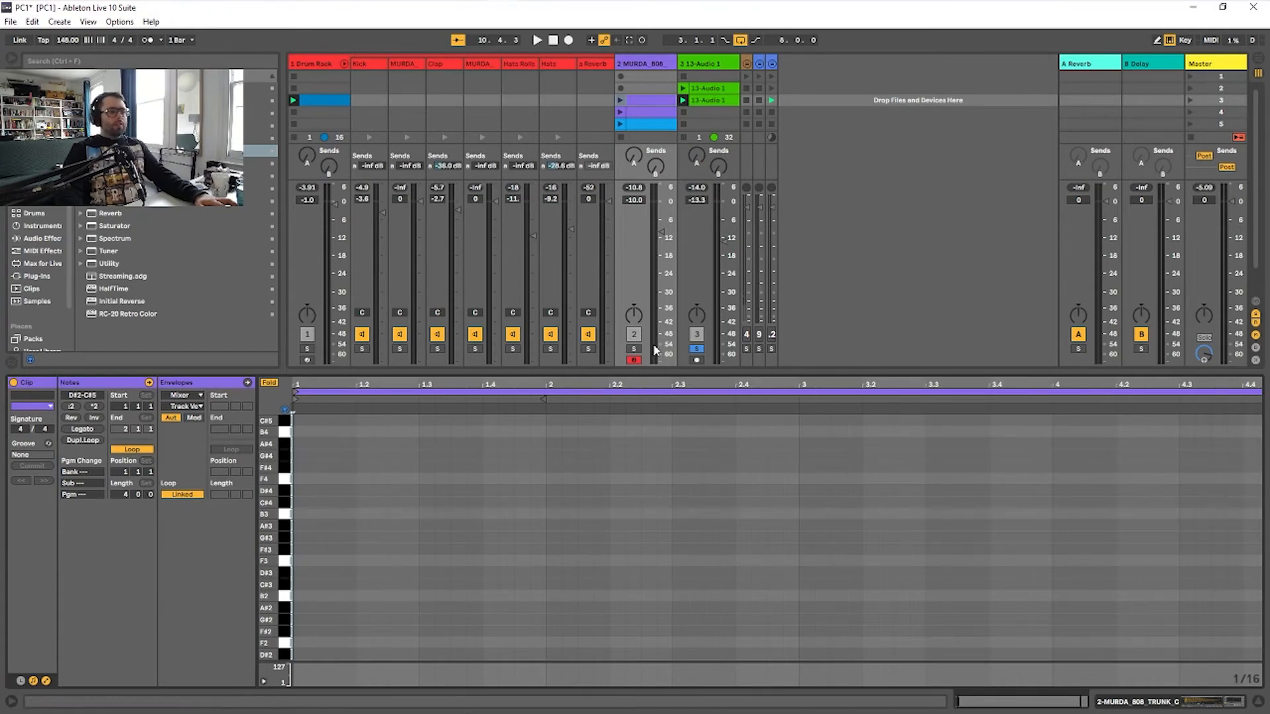
click(1190, 100)
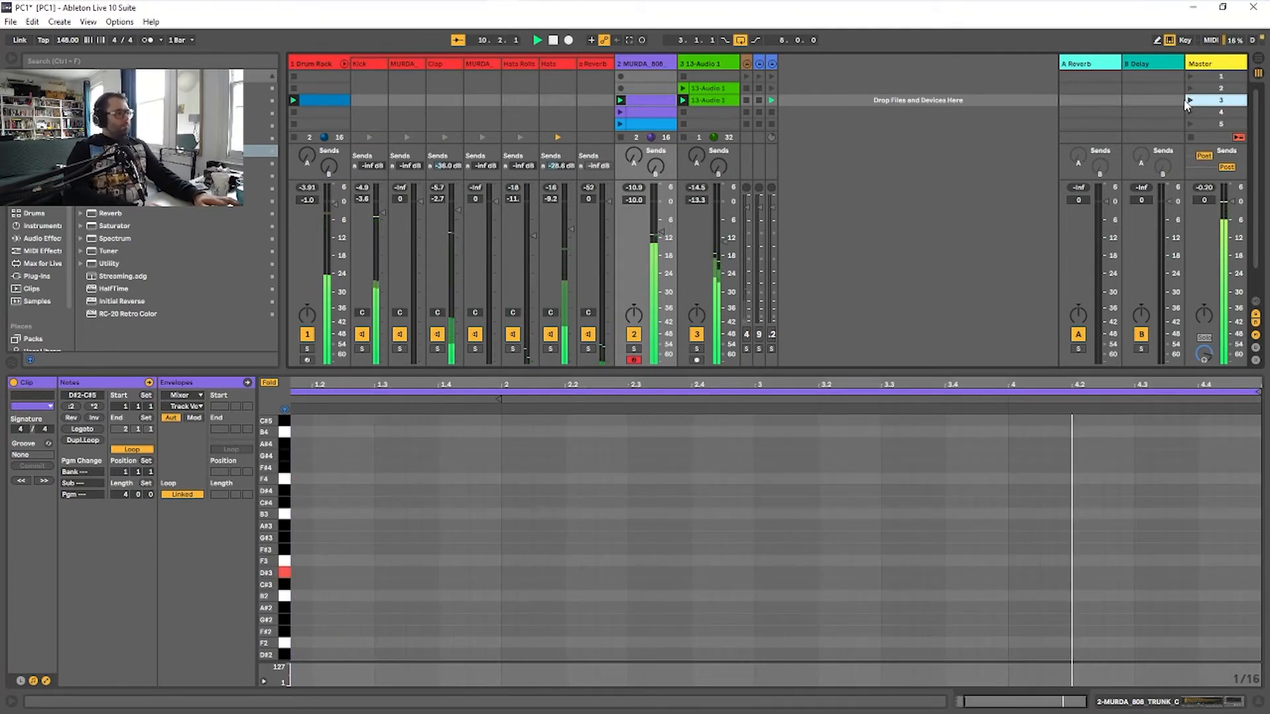
key(space)
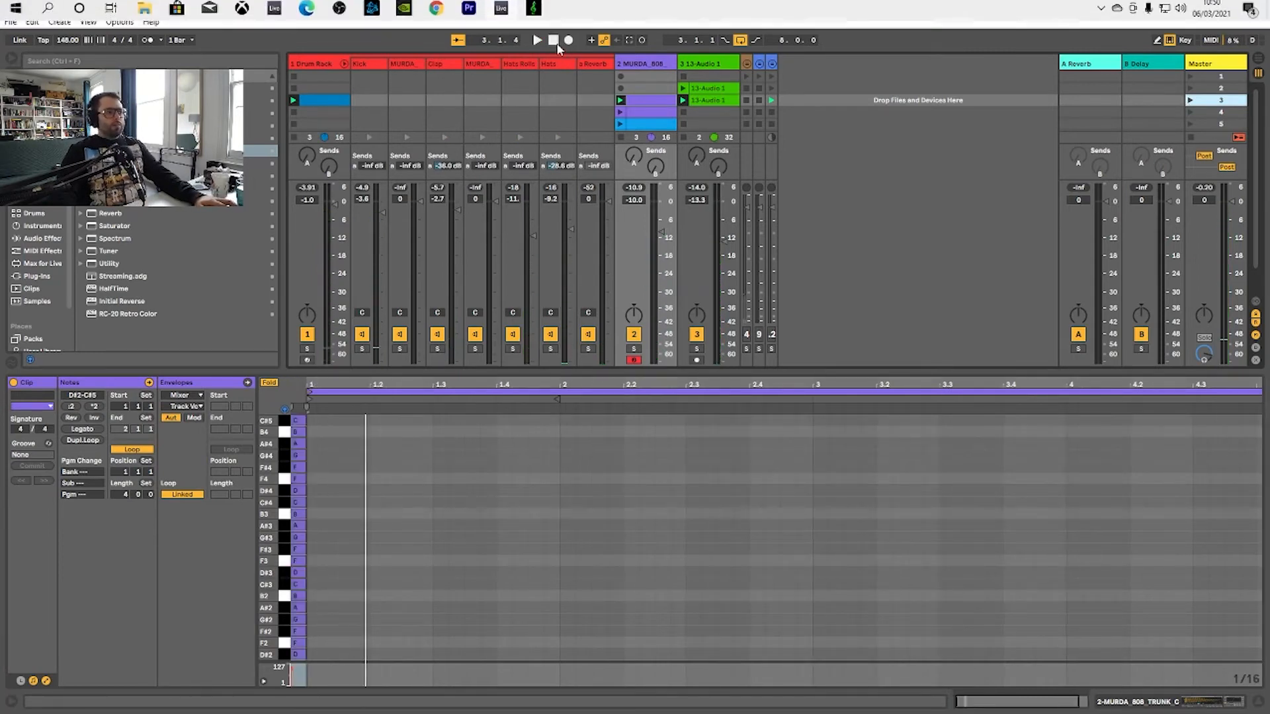
Record an eight-bar rhythm of repeated D#3 notes into the 808 clip in scene 3, playing along with the beat
click(554, 40)
click(621, 100)
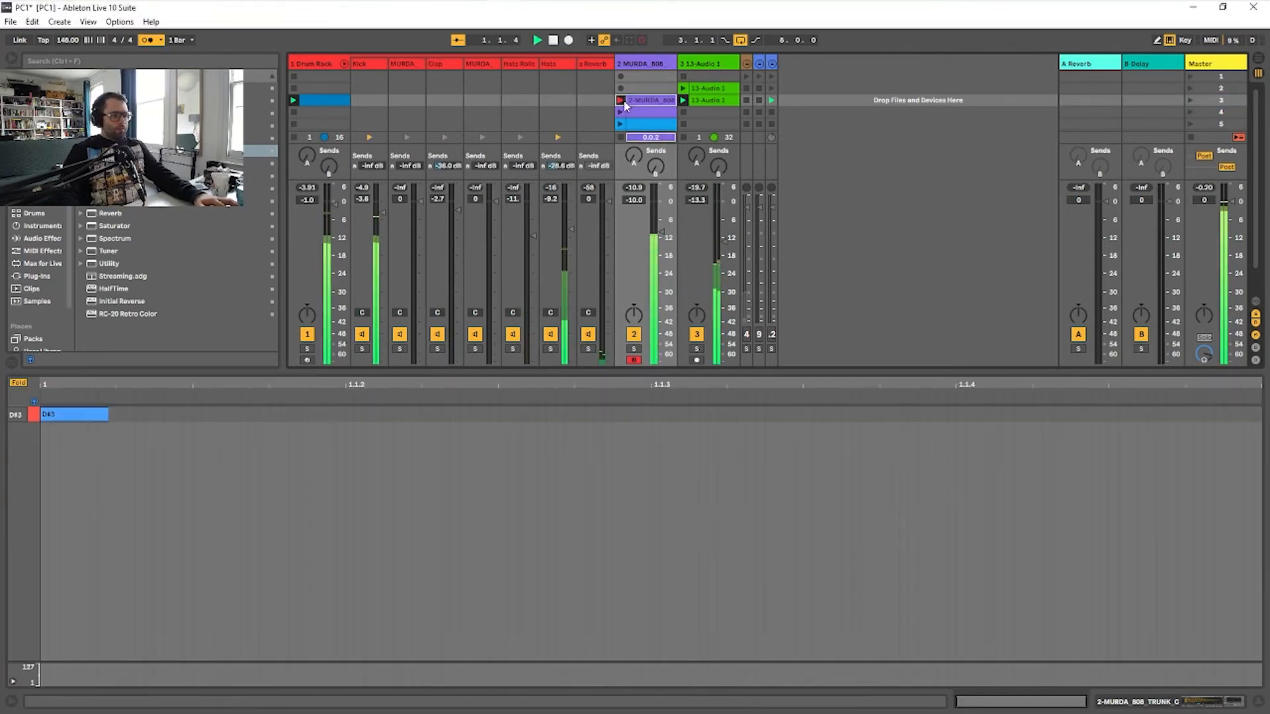
key(e)
key(e)
key(e)
key(e)
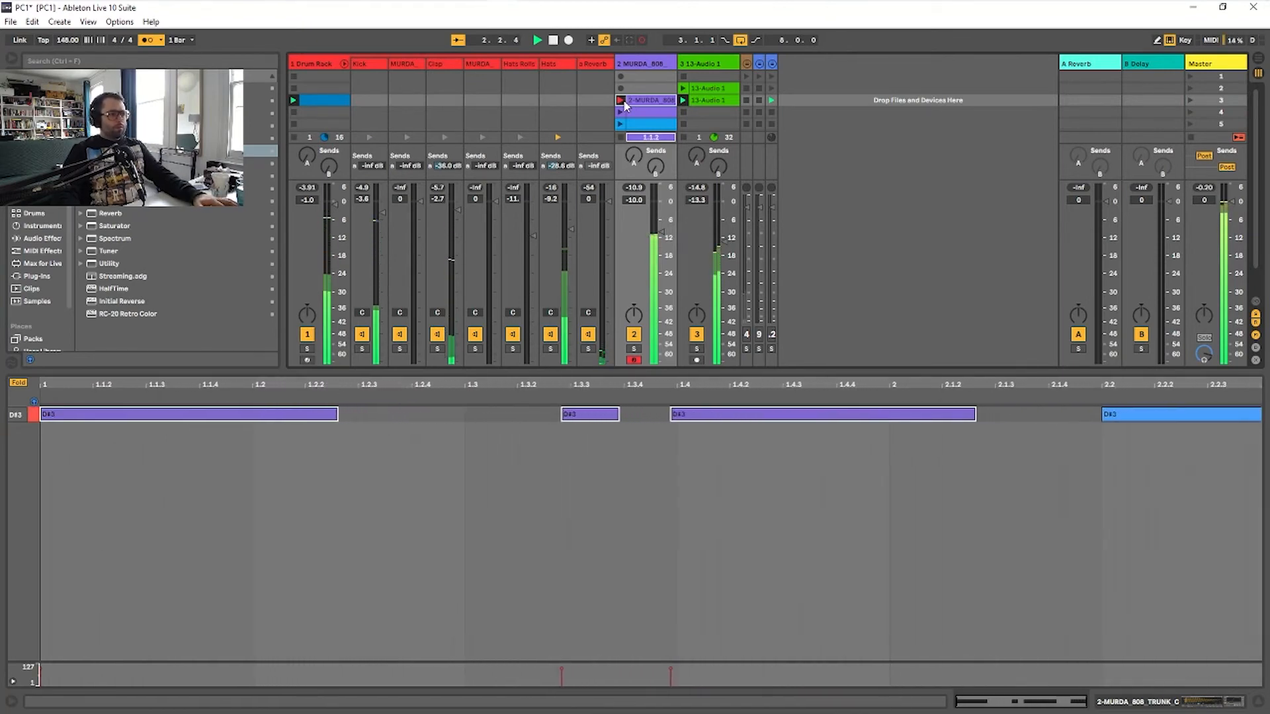
key(e)
key(e)
key(e)
key(e)
key(e)
key(e)
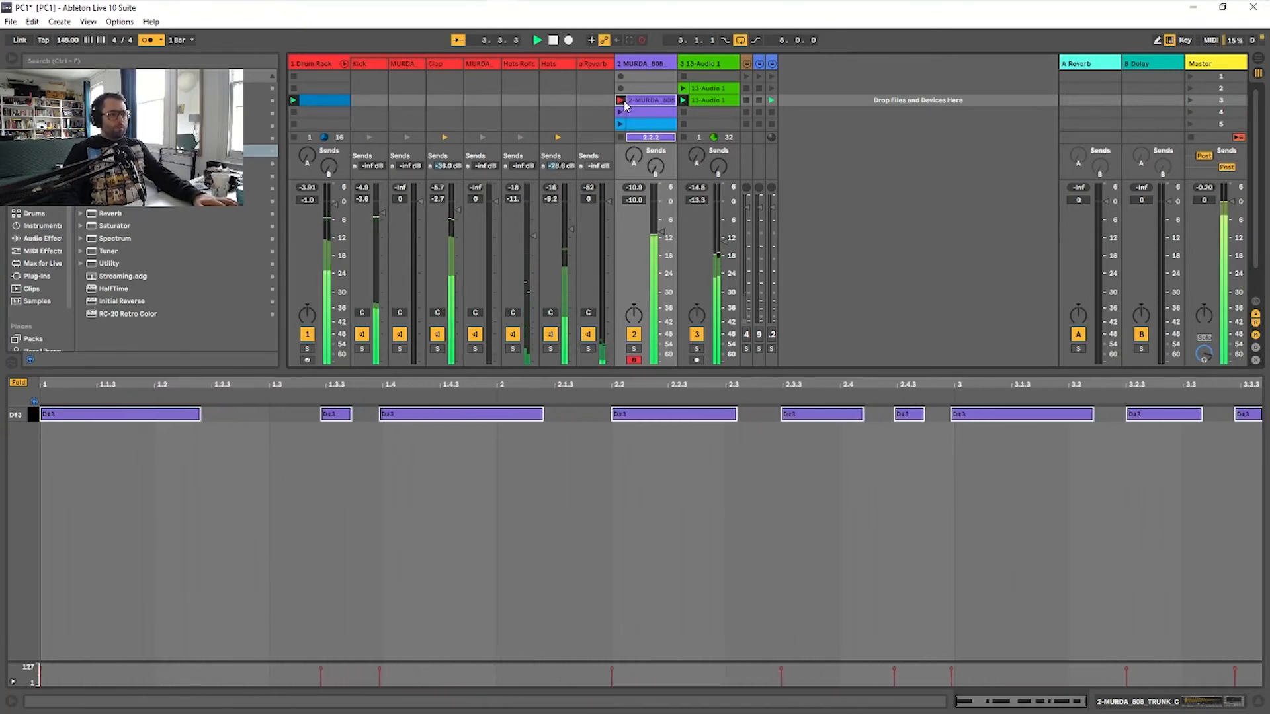
key(e)
key(e)
key(e)
key(e)
key(e)
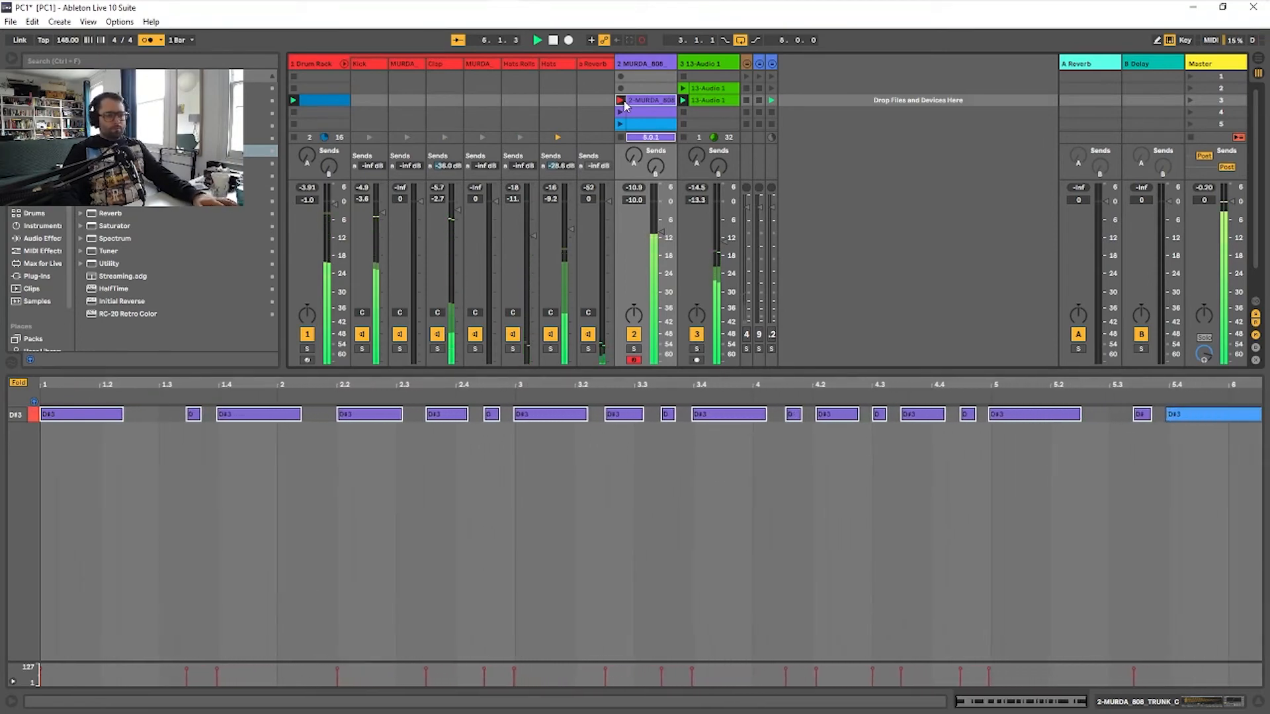
key(e)
key(e)
key(e)
key(e)
key(e)
key(e)
key(e)
key(e)
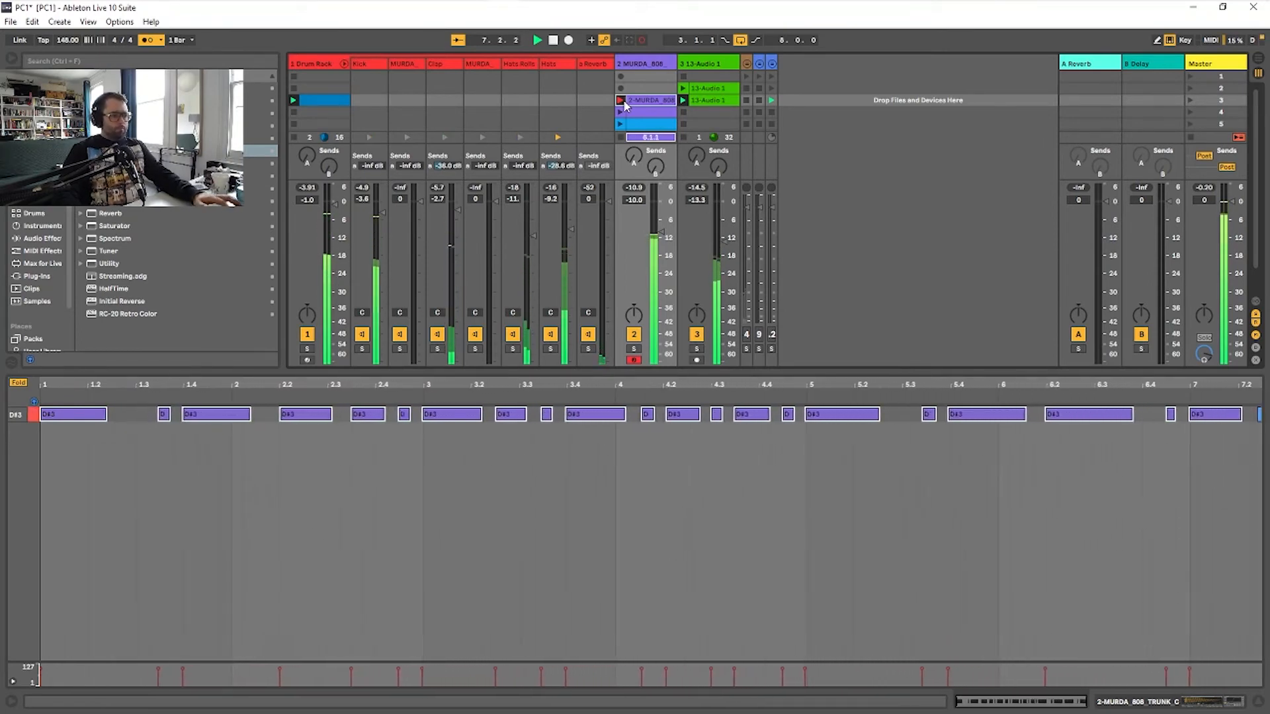
key(e)
key(e)
key(e)
key(e)
key(e)
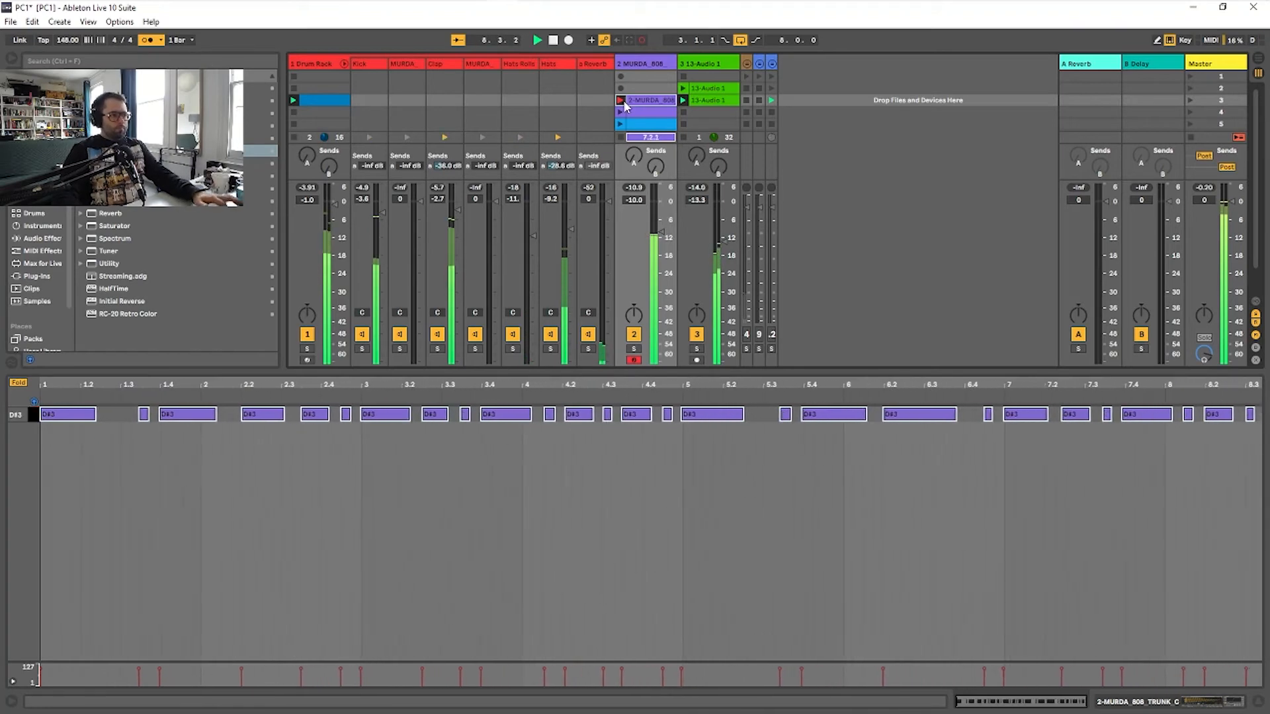
click(623, 101)
key(space)
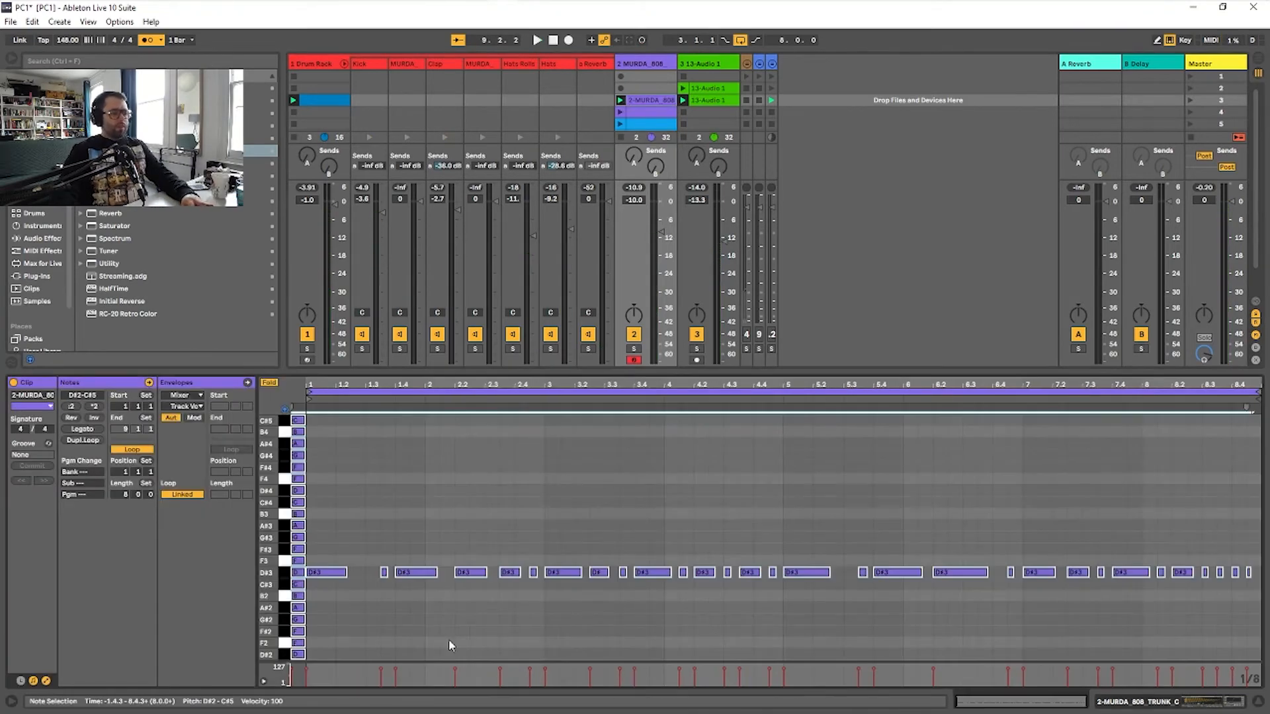
Play back the recorded take, turn off the metronome and apply Legato to the 808 notes
key(space)
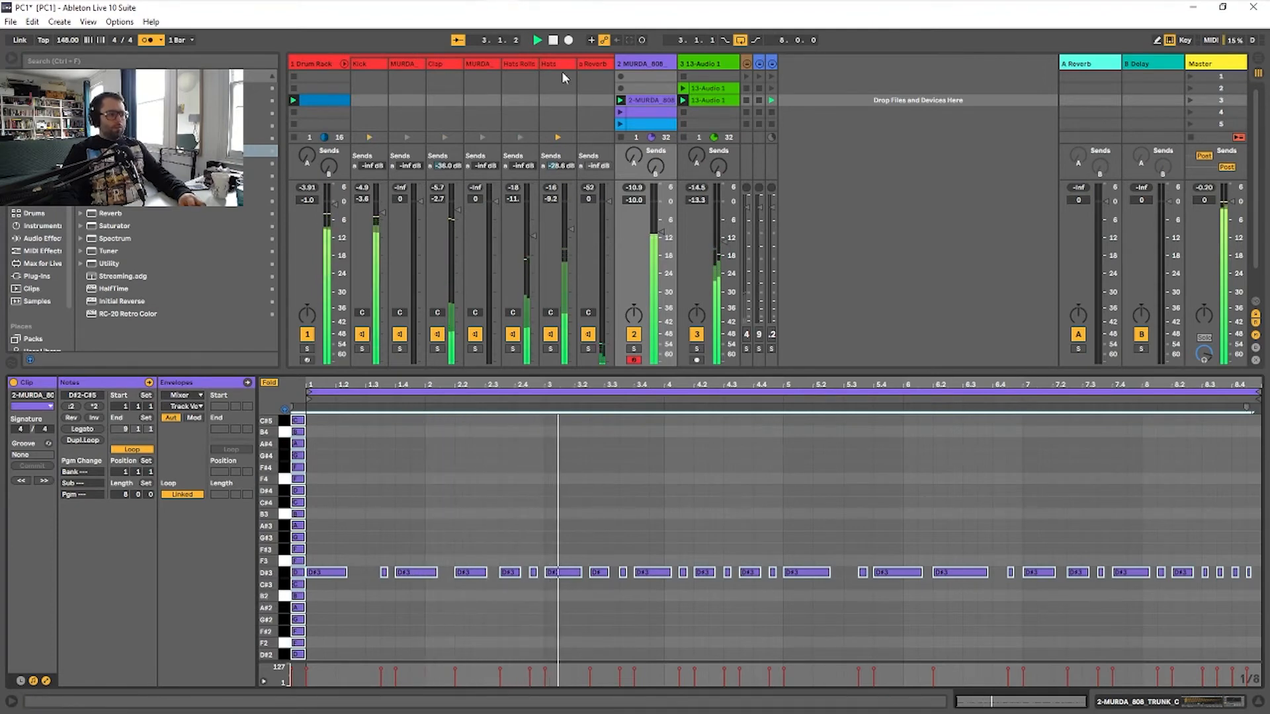
click(147, 39)
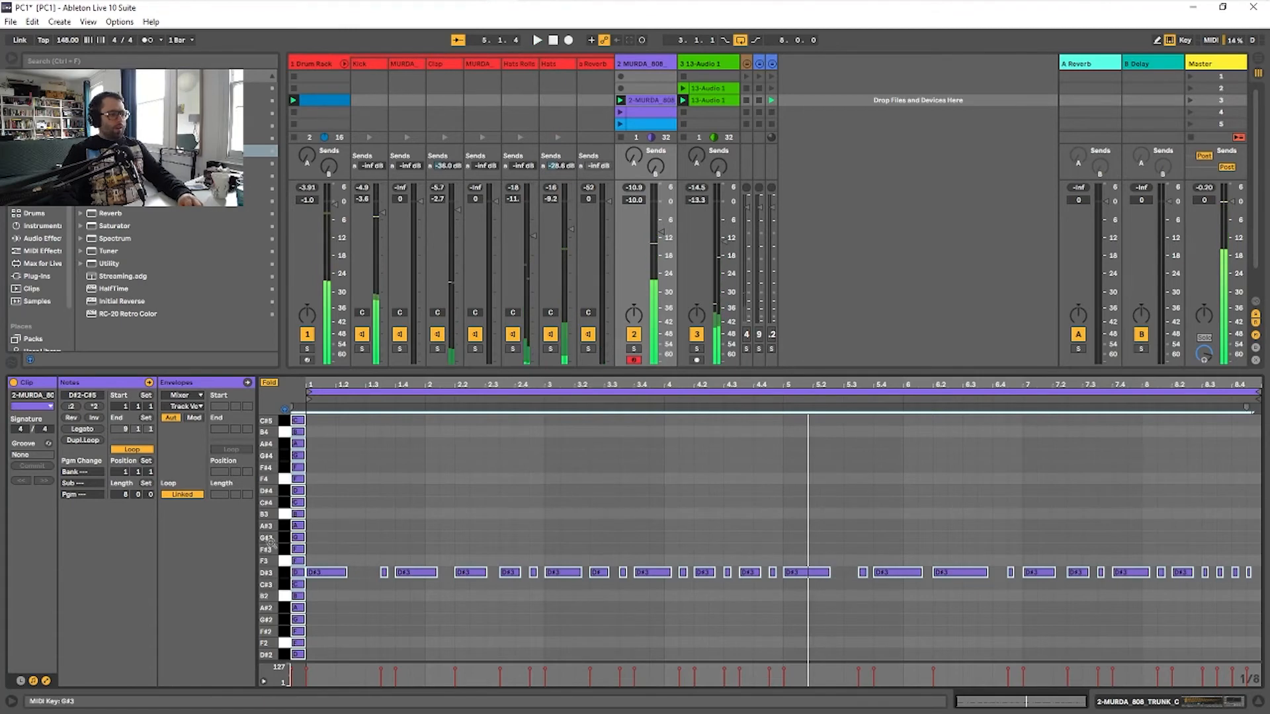
click(80, 431)
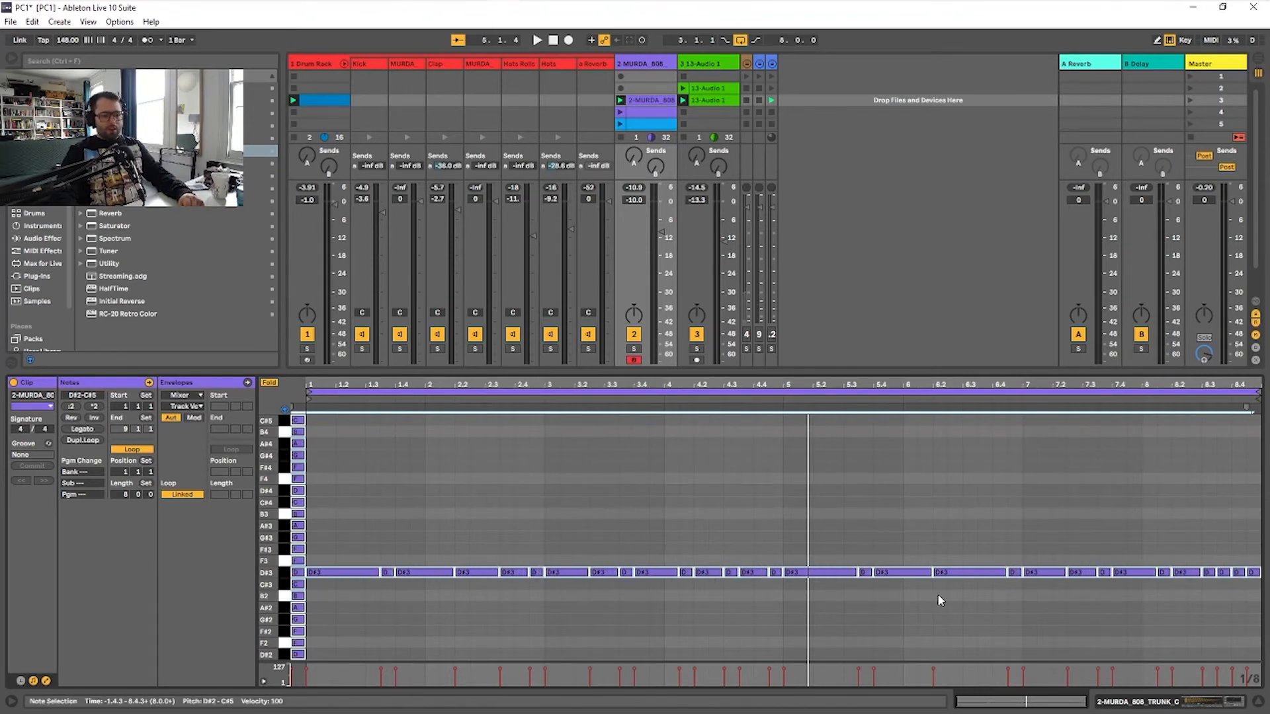
click(371, 589)
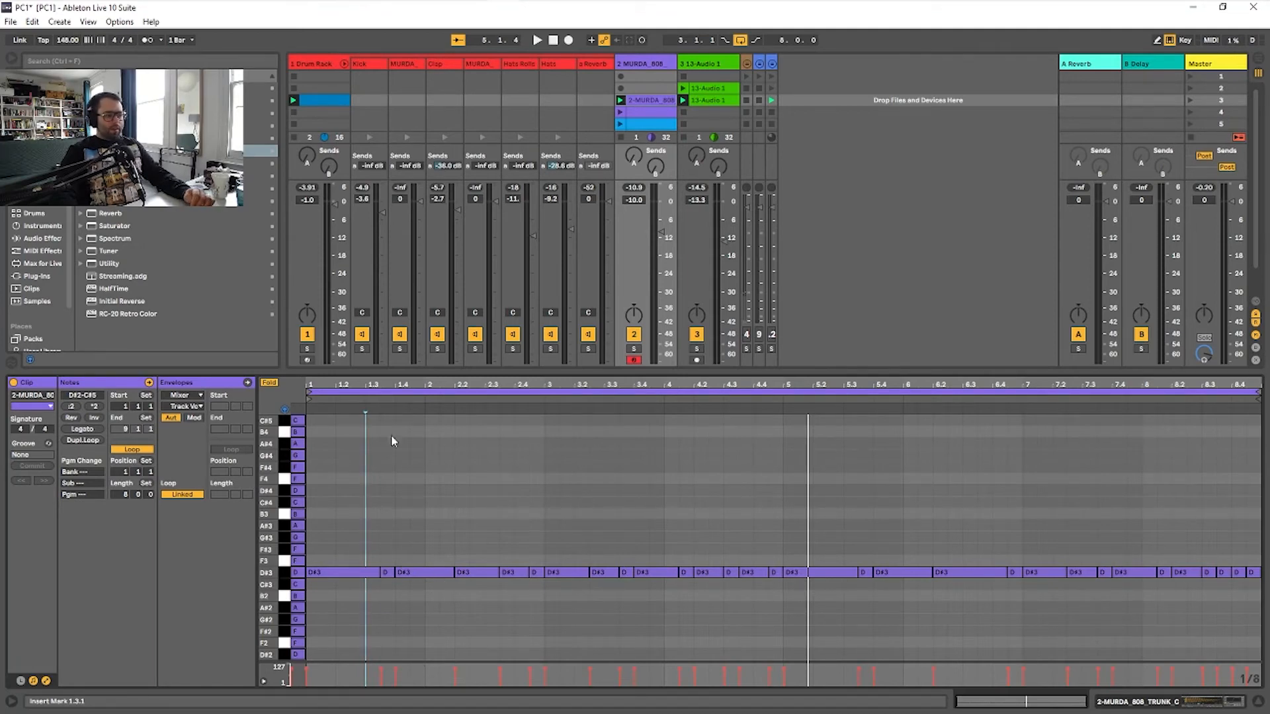
Raise the short D#3 note at 1.3.3 to G#3, auditioning the pitch against the beat
click(385, 572)
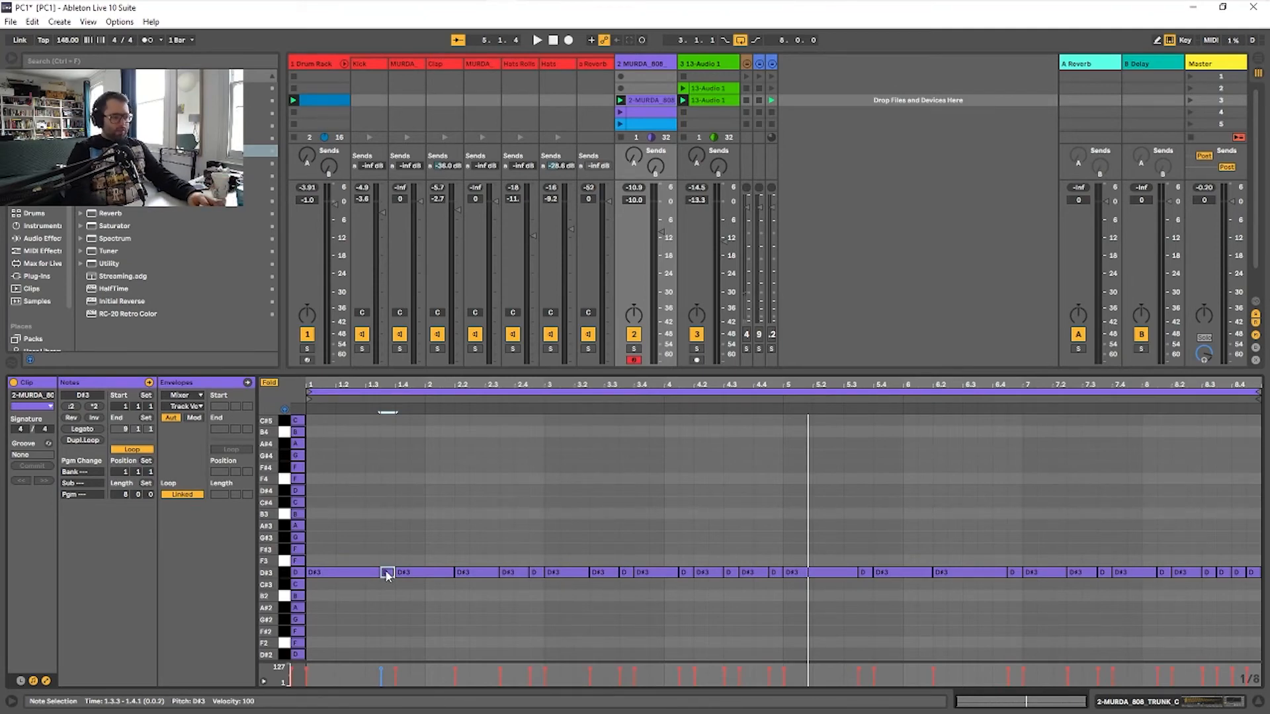
key(space)
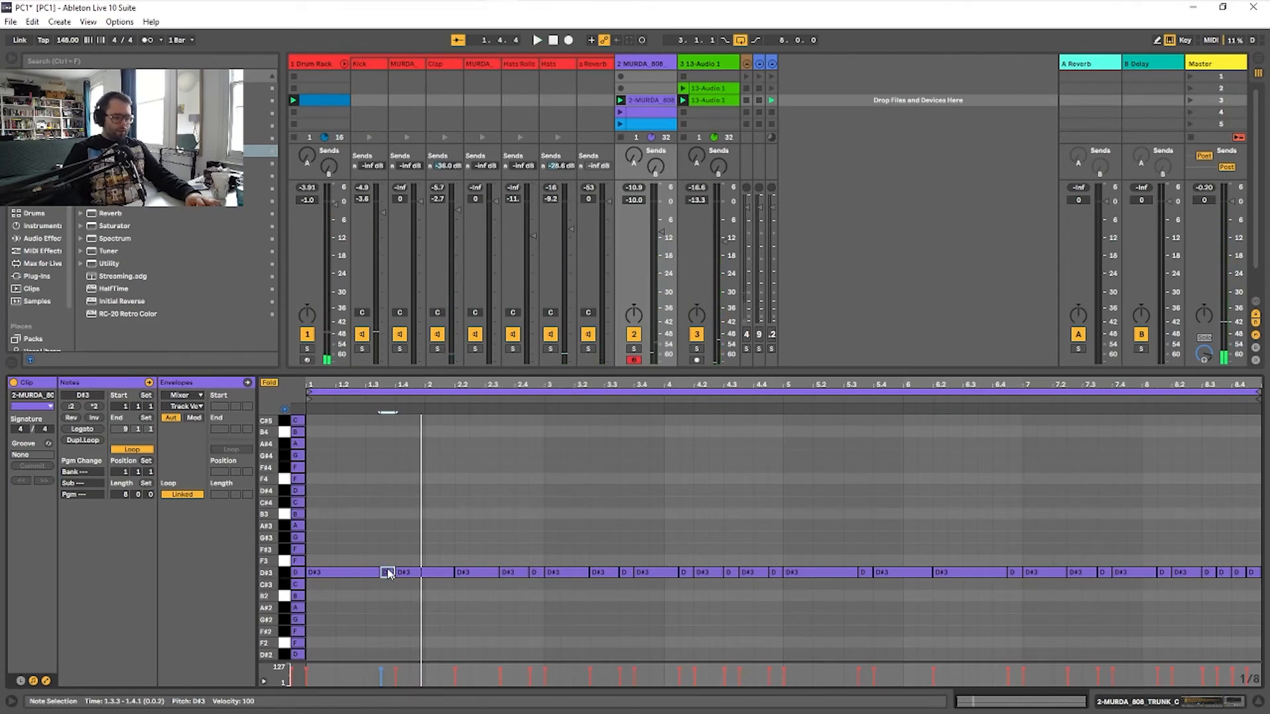
key(Up)
key(Up)
key(Up)
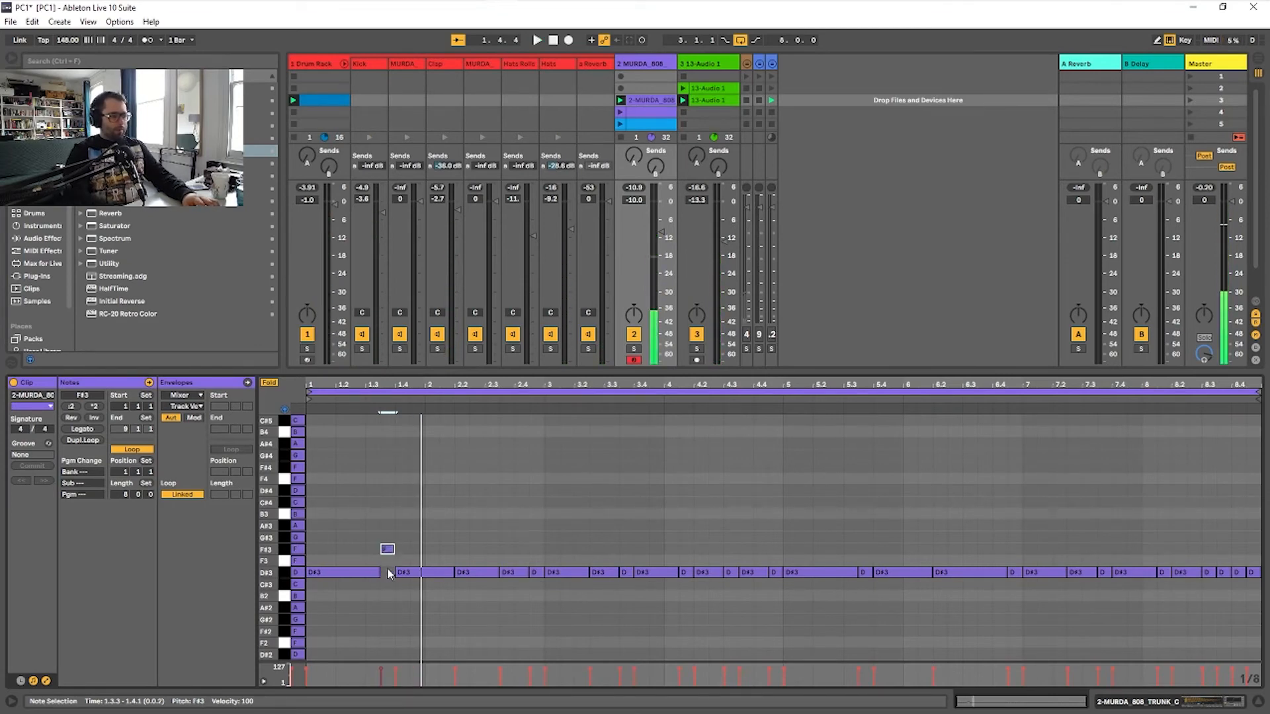
key(space)
key(space)
key(Up)
key(Up)
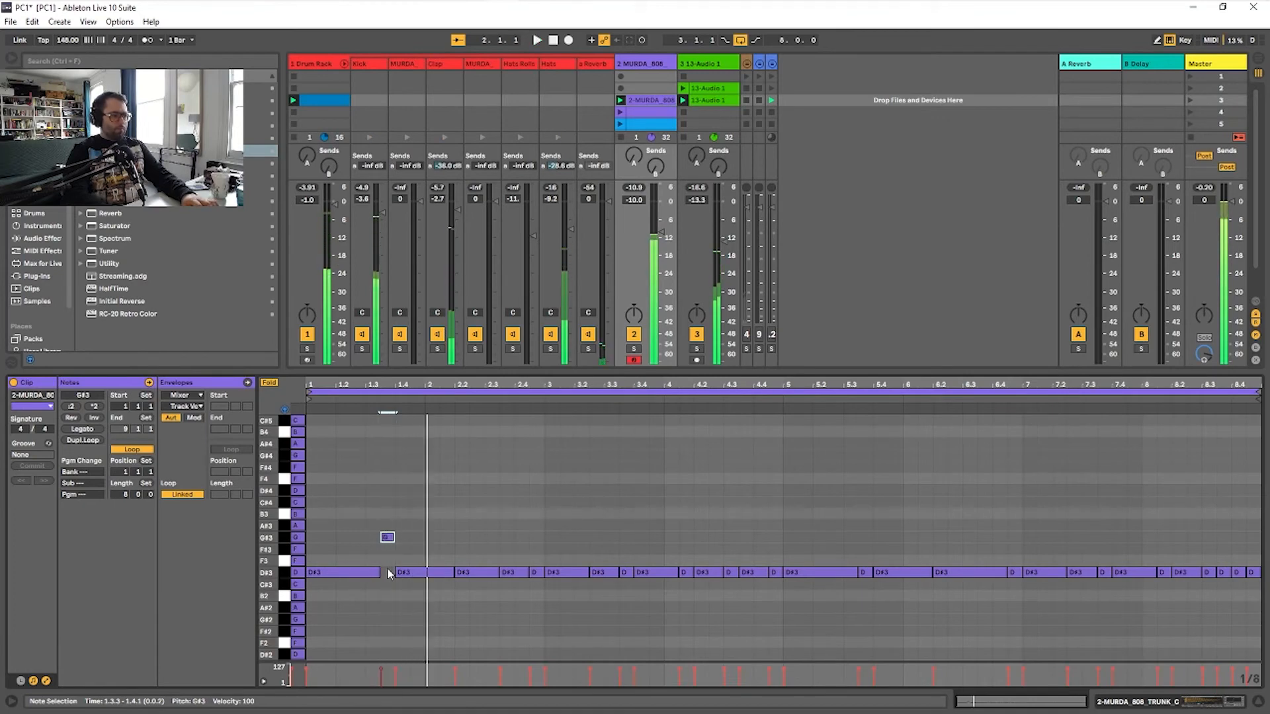
key(space)
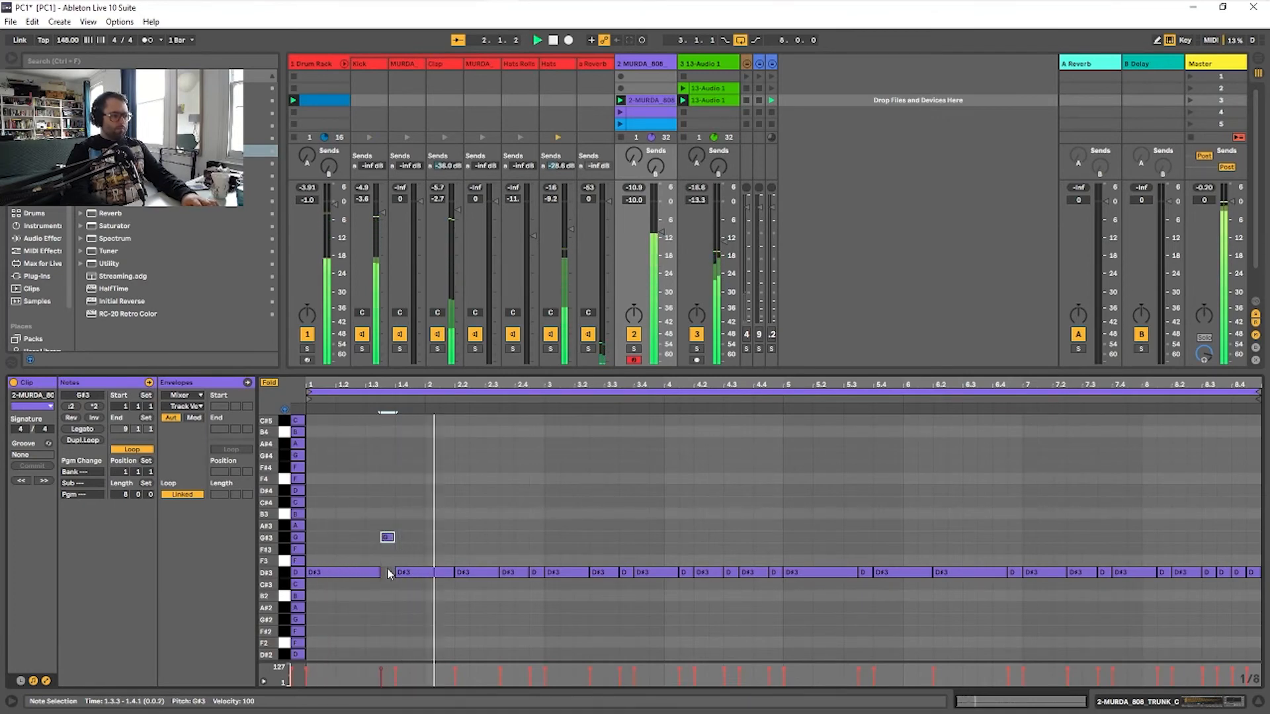
key(space)
key(space)
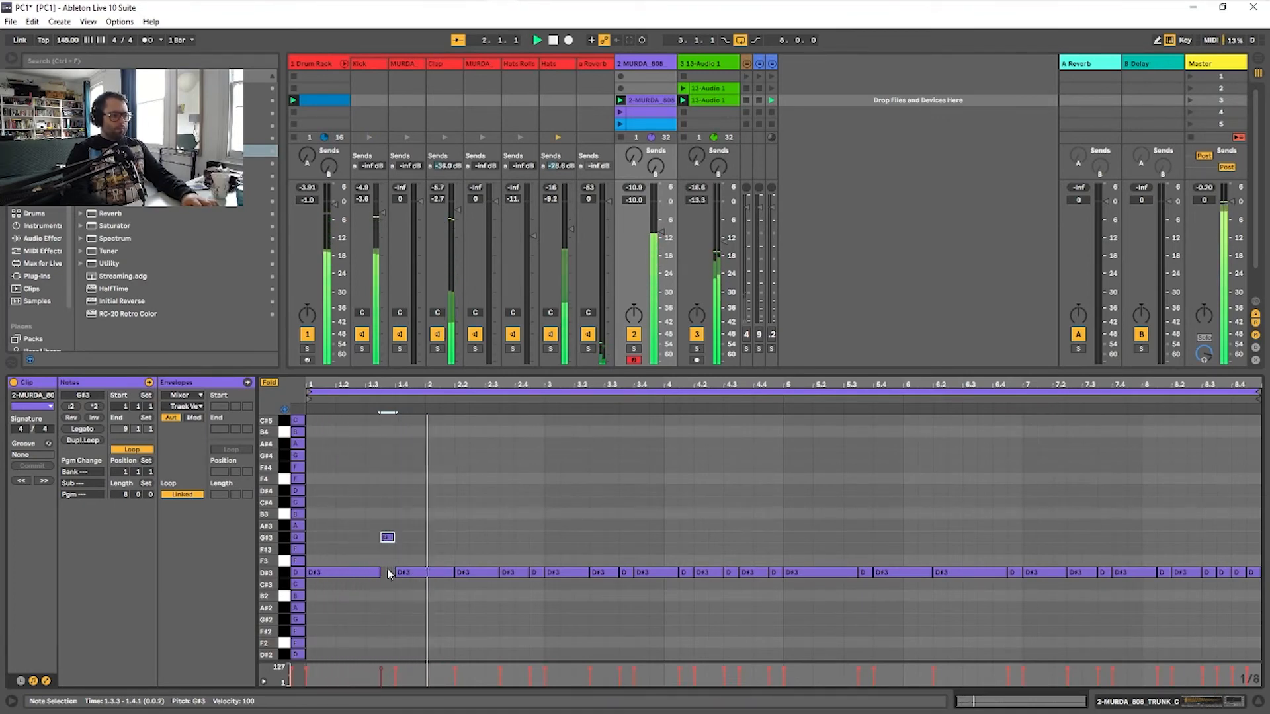
key(space)
Lower the two notes starting at 2.2.1 to B2 and the last note of bar 2 to C#3
click(463, 573)
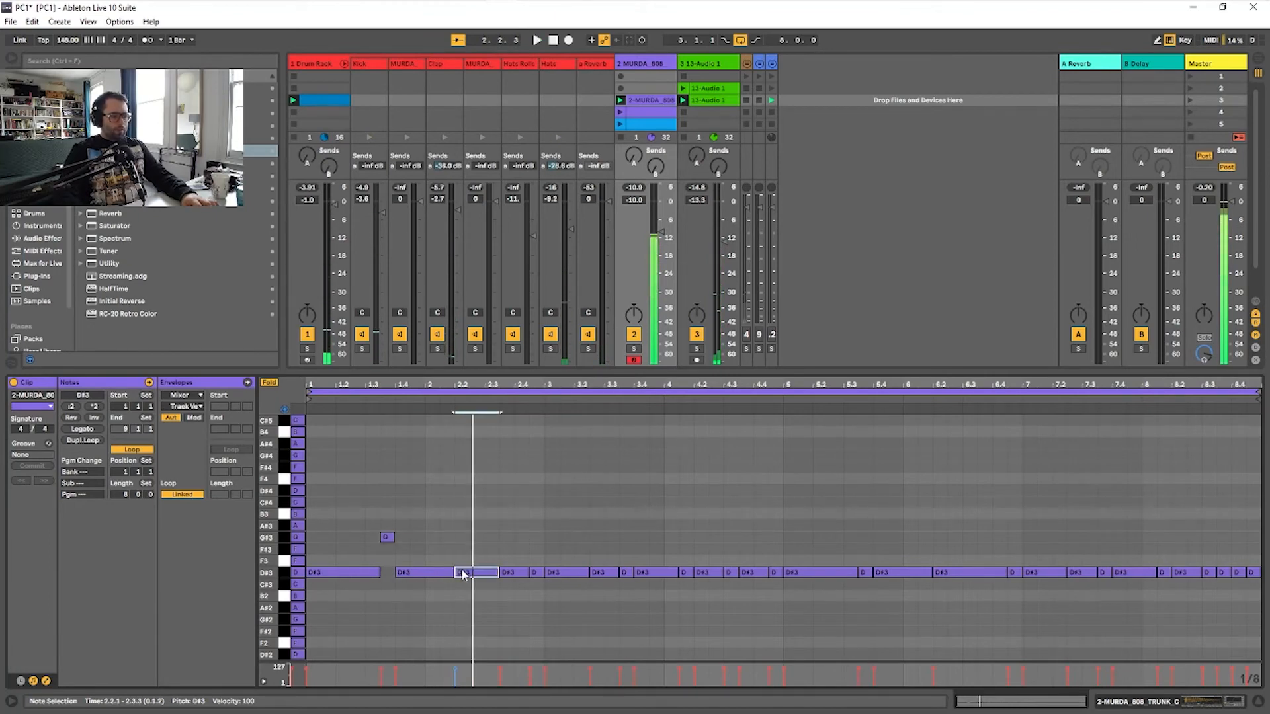
key(Down)
key(Down)
key(Down)
key(Down)
key(space)
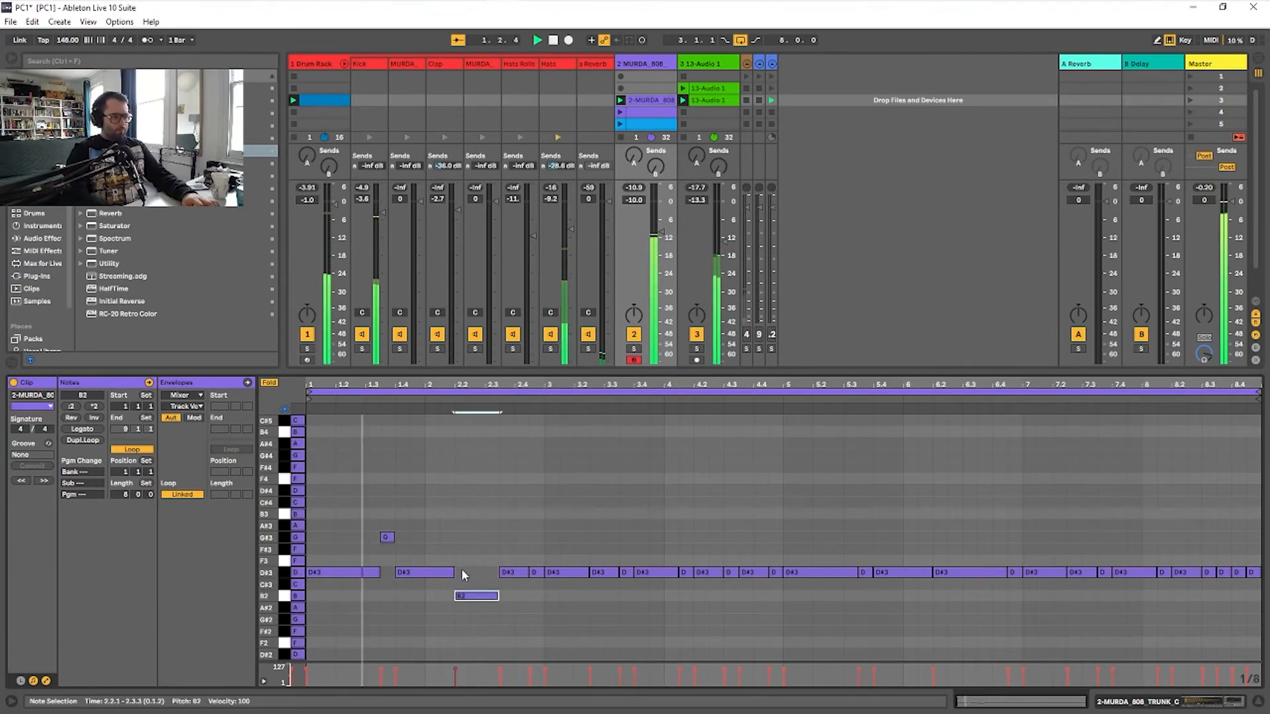
click(511, 573)
key(Down)
key(Down)
click(535, 572)
key(Down)
Raise the short D#3 note at 4.1.3 to A#3
click(684, 572)
key(Up)
key(Up)
key(Up)
key(Up)
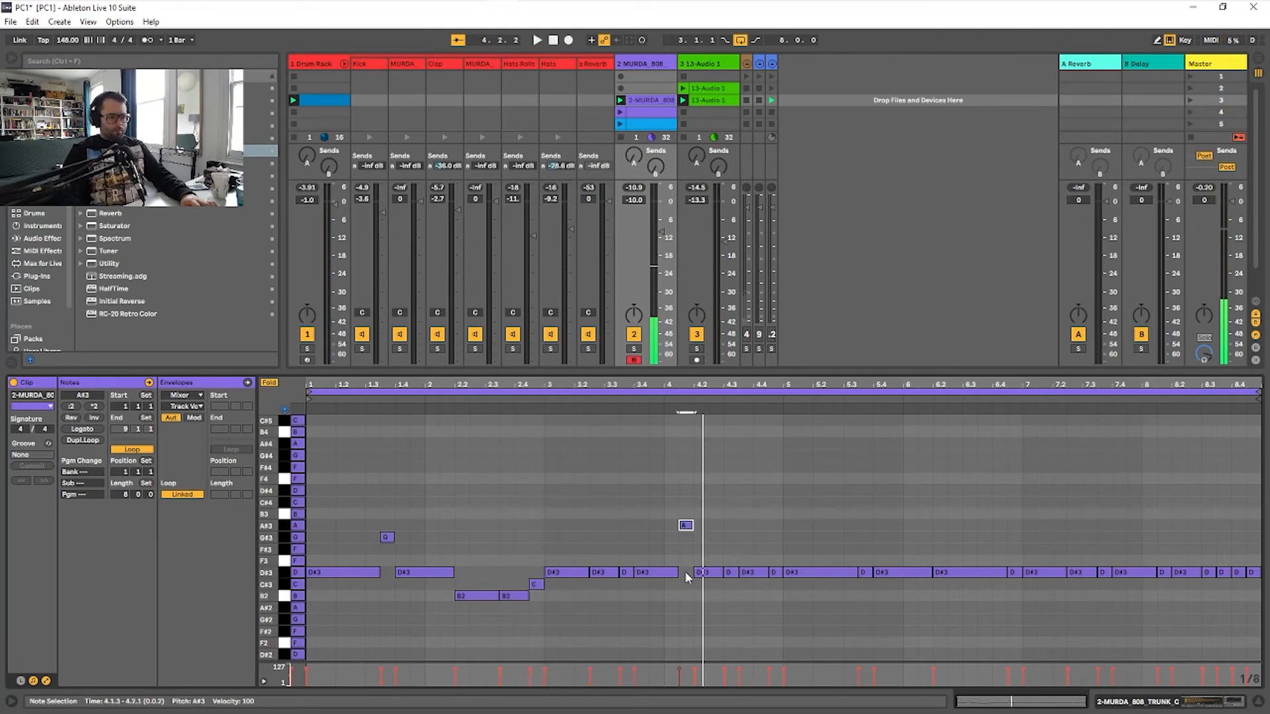
Lower the three notes starting at 4.2.1 to B2 and the last note of bar 4 to C#3
click(705, 571)
key(Down)
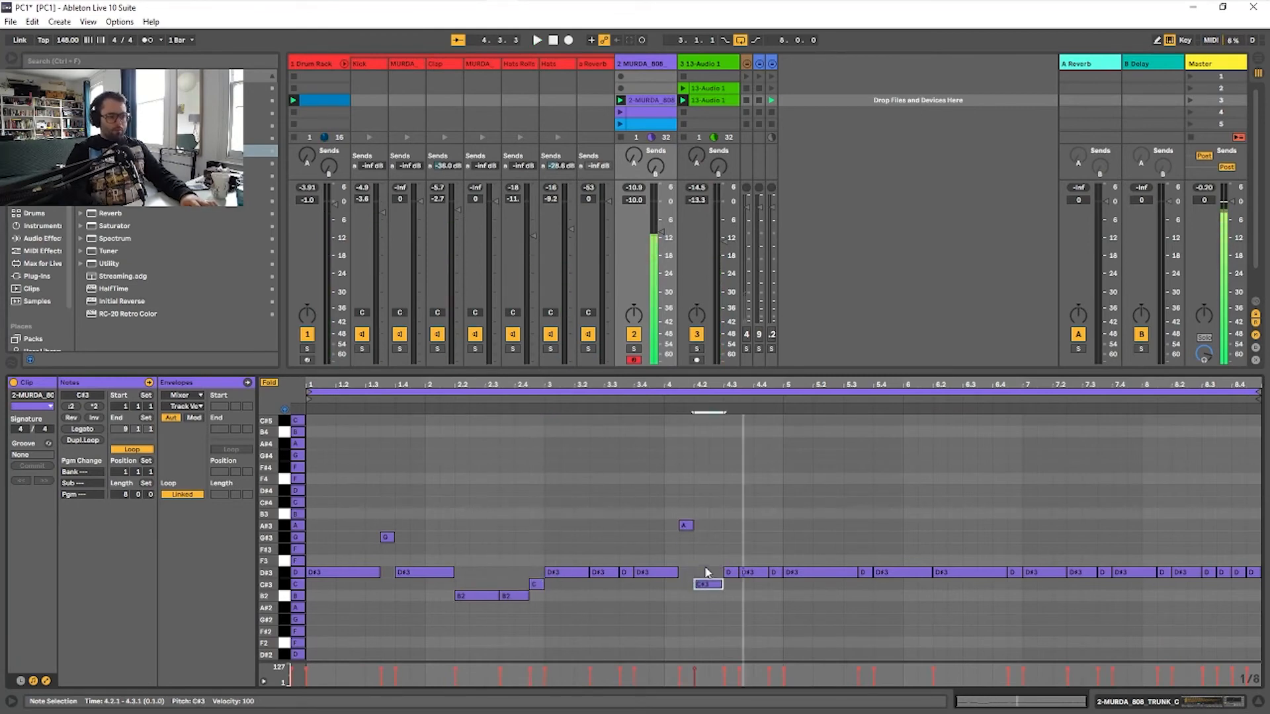
key(Up)
key(Up)
key(Up)
key(Down)
key(Down)
key(Down)
key(Down)
key(space)
key(Up)
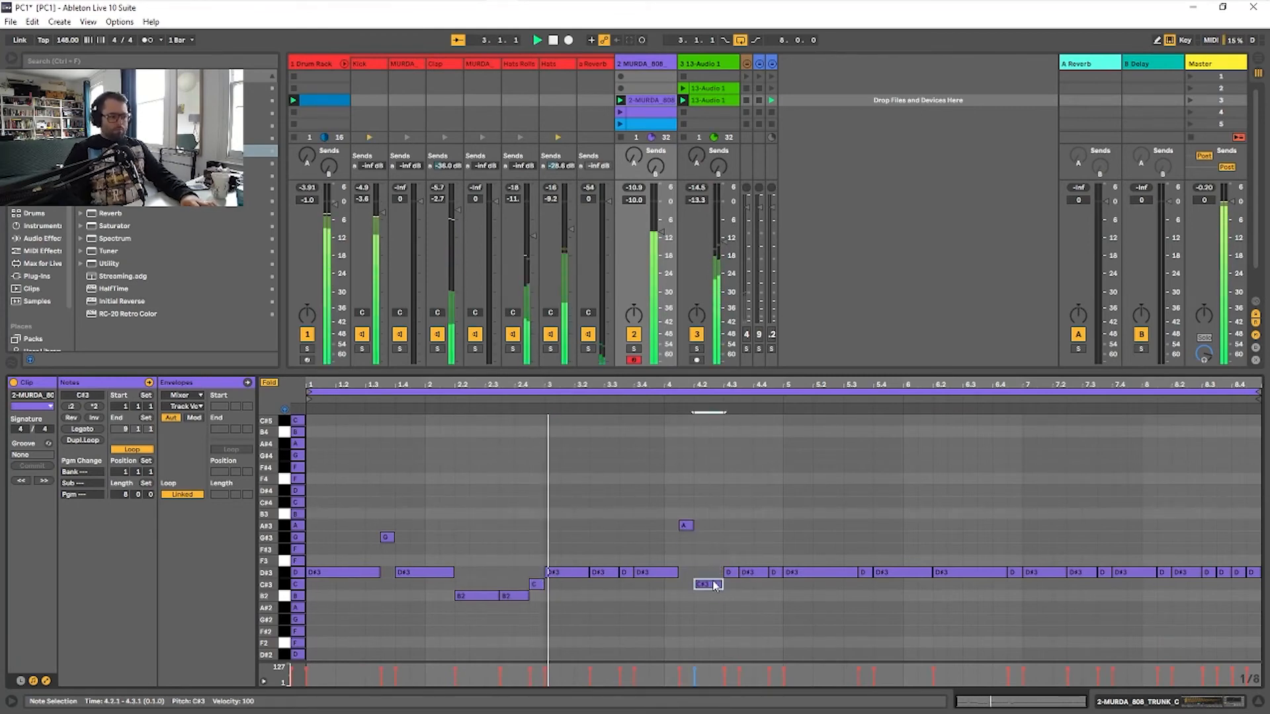
key(Down)
drag(727, 558, 778, 598)
key(Down)
drag(718, 565, 760, 601)
key(Down)
Lower the long D#3 note in bar 6 to A#2
click(955, 571)
key(Down)
key(Down)
key(Down)
key(Down)
key(Up)
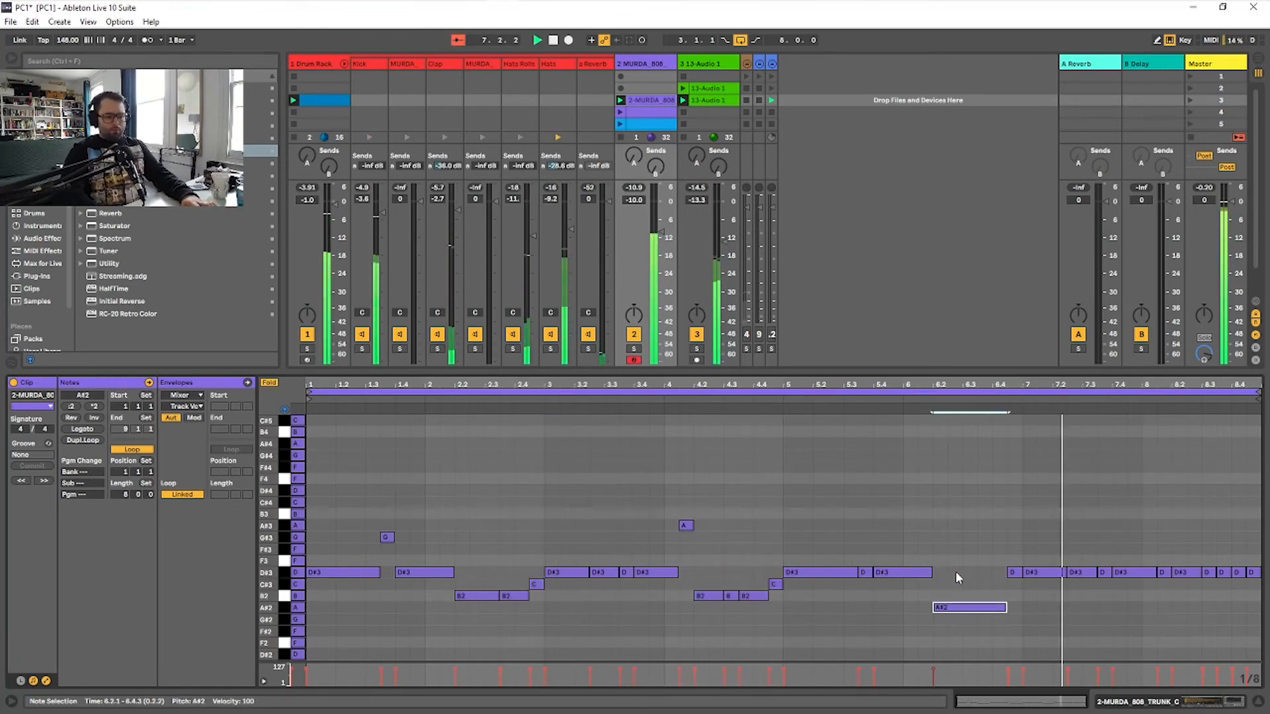
Raise the short D#3 notes at 7.3.3 and 8.1.3 to A#3
click(1102, 574)
key(Up)
key(Up)
key(Up)
key(Up)
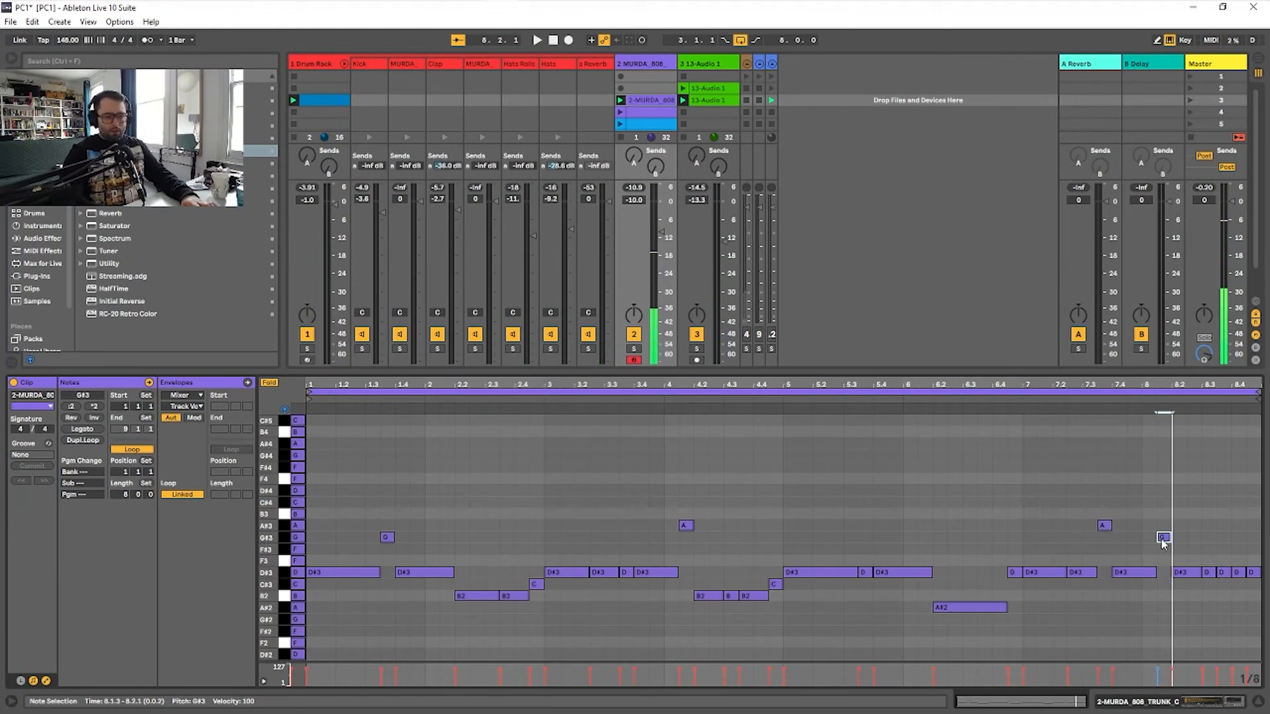
Lower the note at 8.2.1 to C#3 and the three short notes from 8.3.1 to 8.4.3 to B2
click(1188, 572)
key(Down)
key(Down)
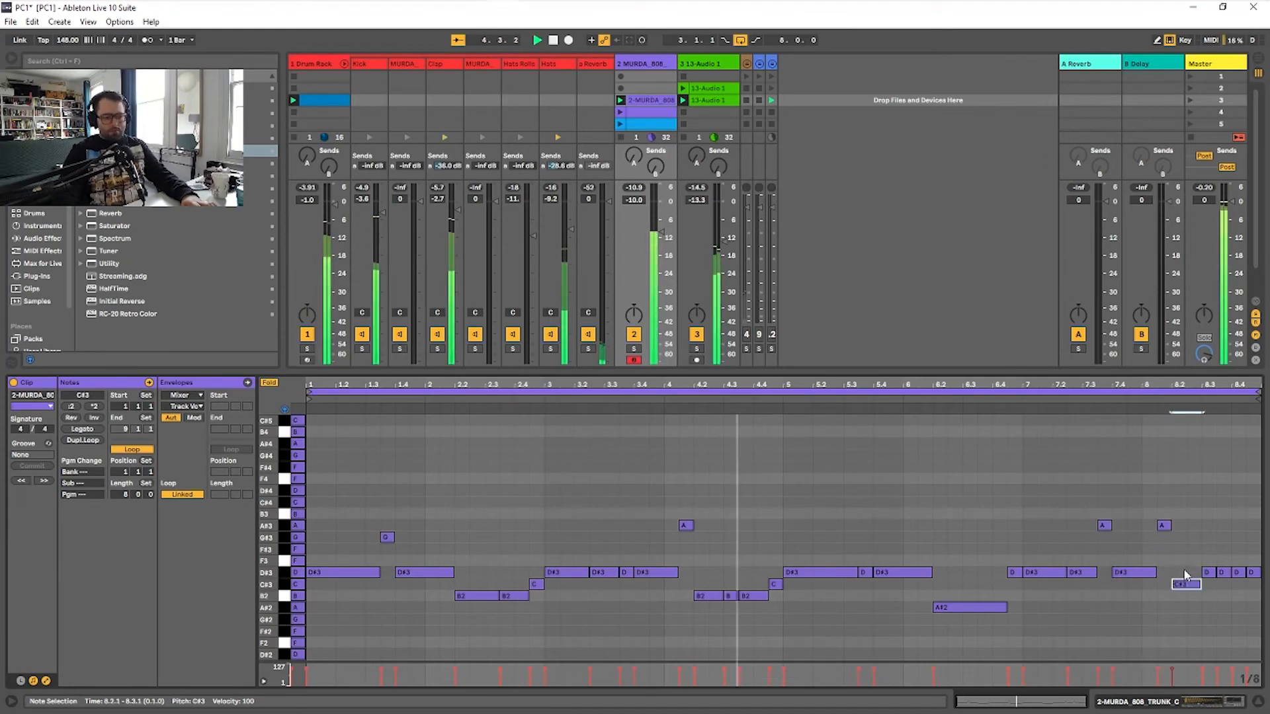
drag(1202, 561, 1235, 582)
key(Down)
key(Down)
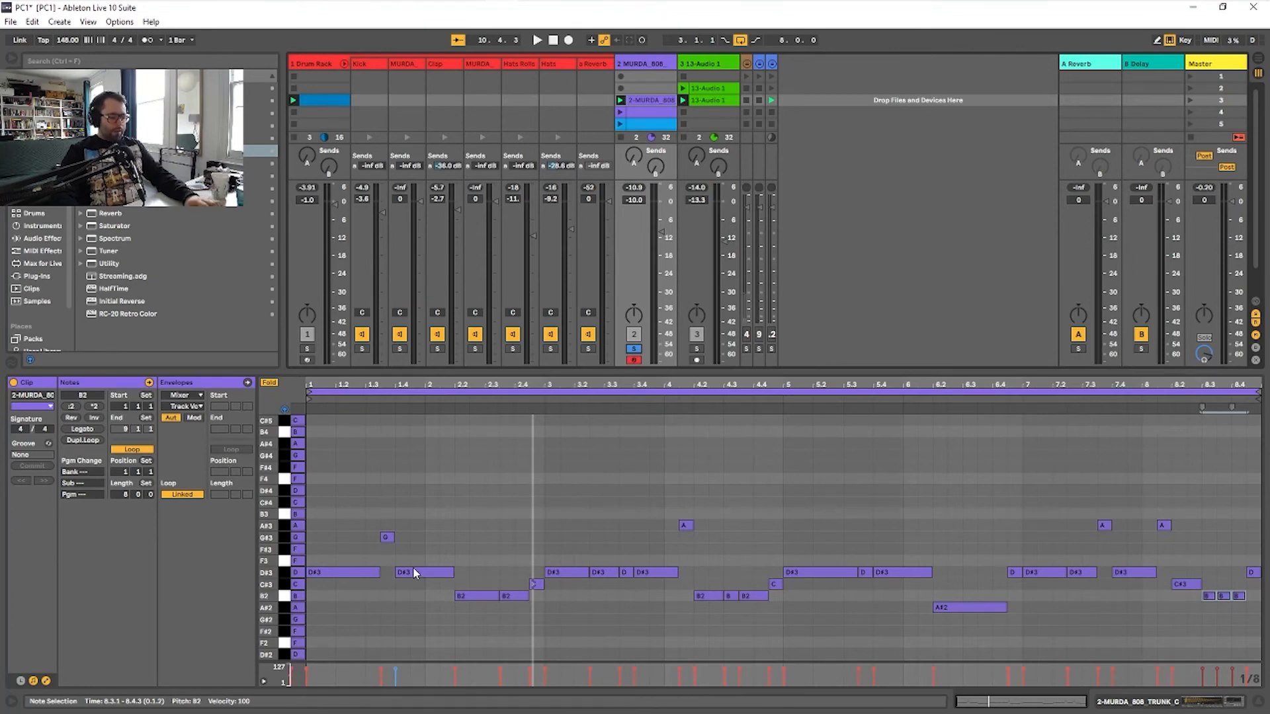
Duplicate the G#3 note at 1.3.3 down to D#3 and add matching short D#3 notes at 4.1.3 and the end of bar 4
click(387, 539)
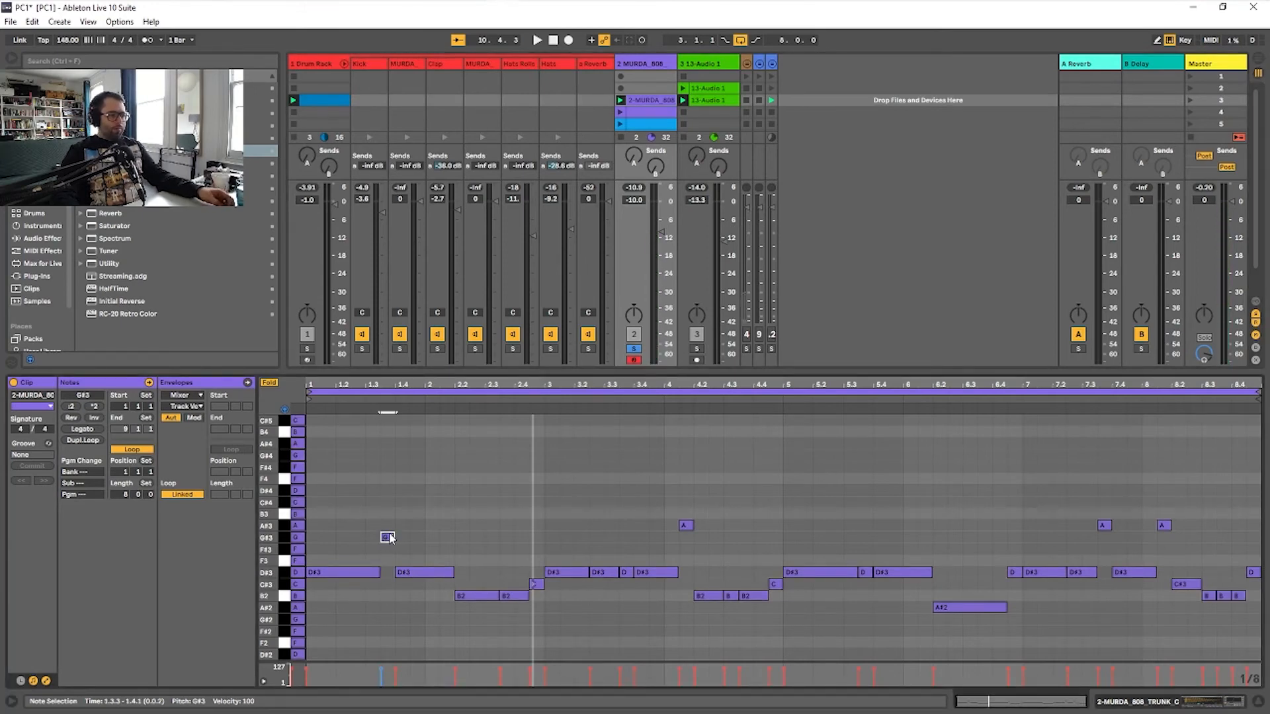
drag(390, 538, 389, 573)
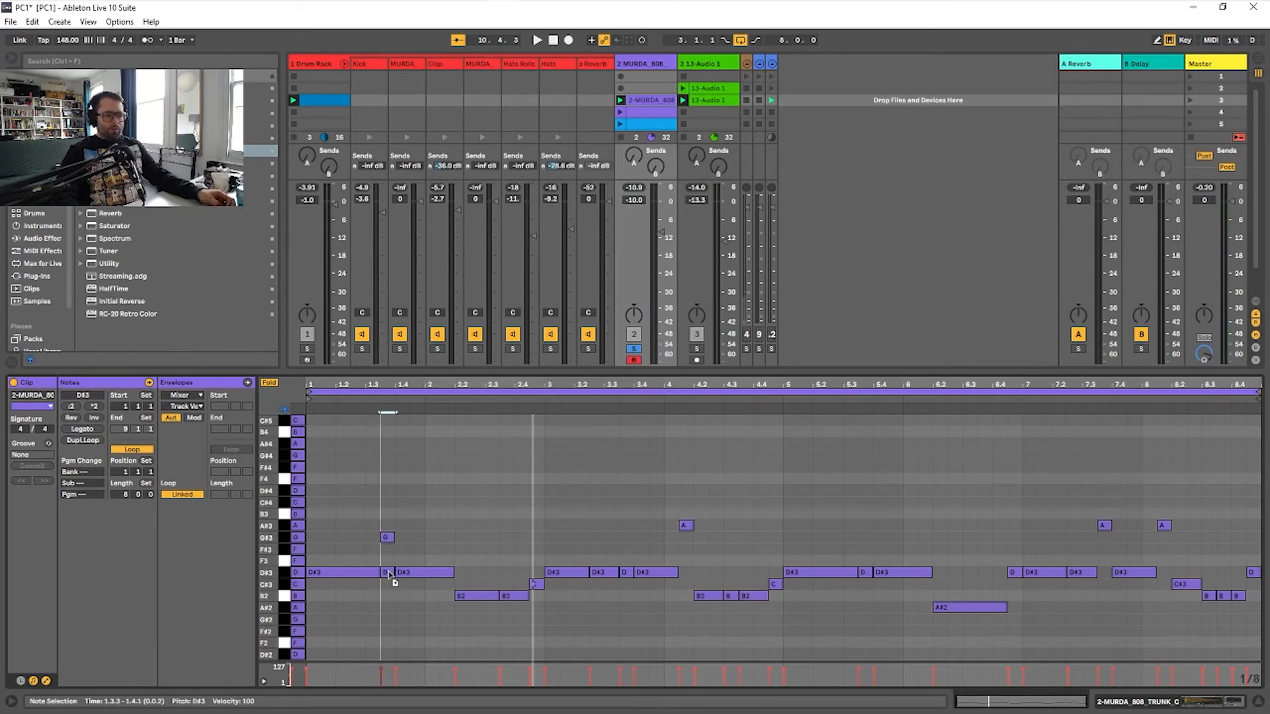
drag(389, 575, 388, 573)
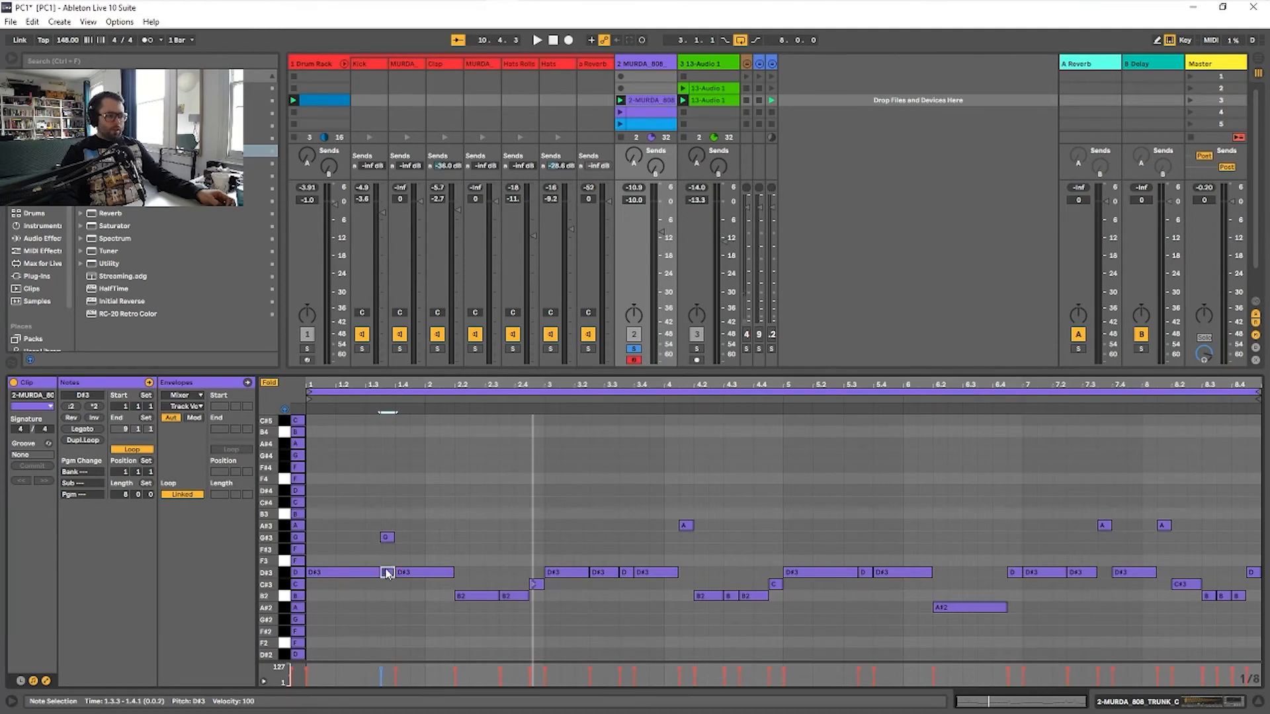
click(681, 559)
key(ctrl+v)
click(772, 586)
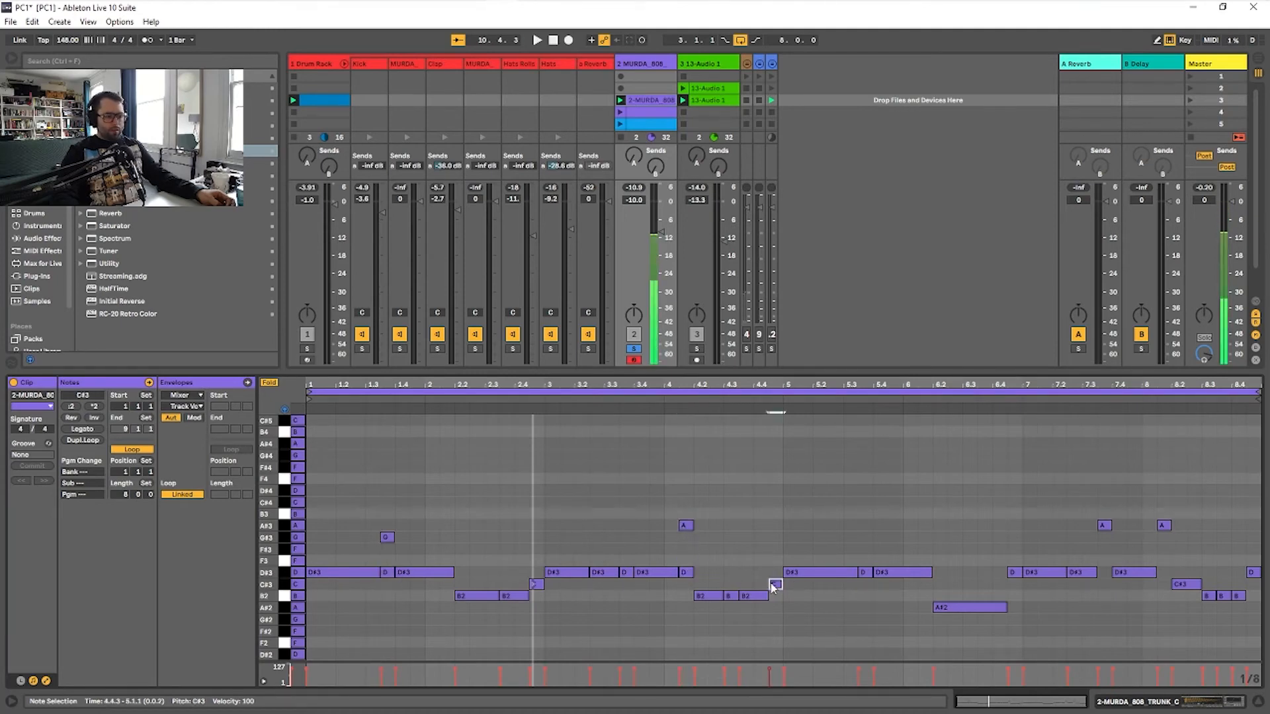
key(ctrl+v)
Duplicate the long A#2 note in bar 6 and the A#3 notes at 7.3.3 and 8.1.3 onto D#3
drag(963, 607, 959, 576)
drag(1103, 526, 1107, 574)
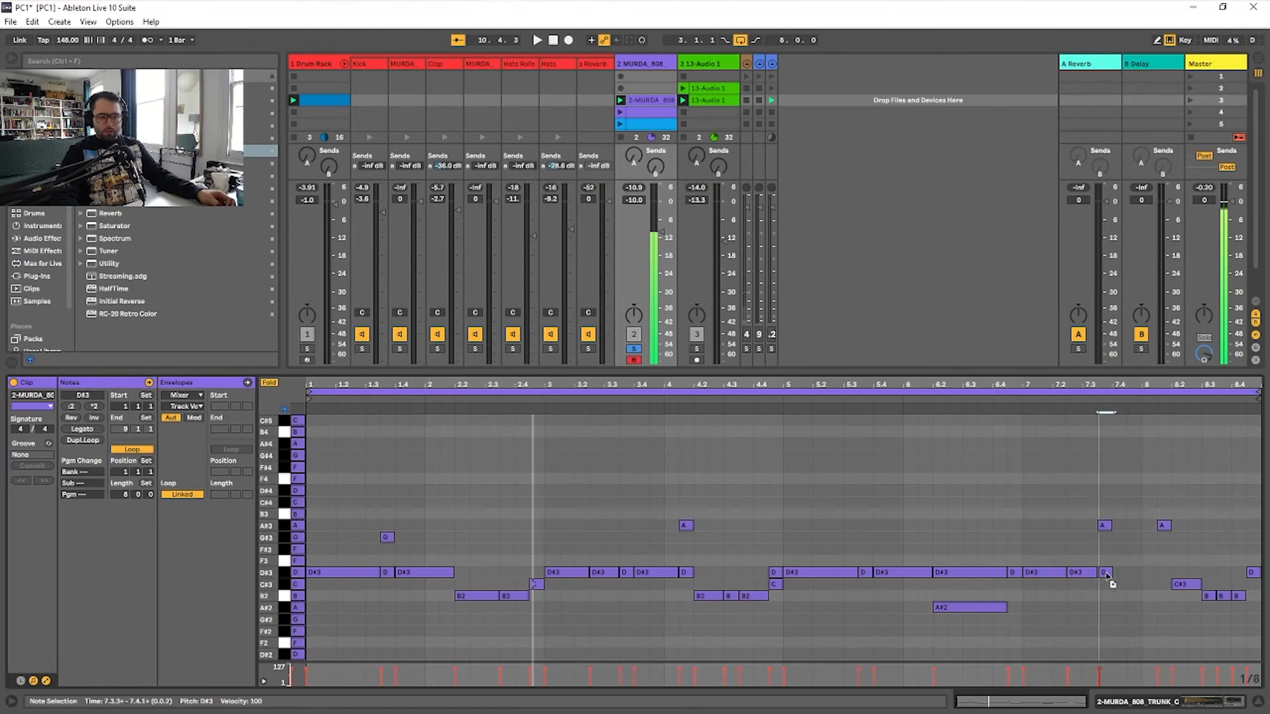
drag(1162, 526, 1162, 574)
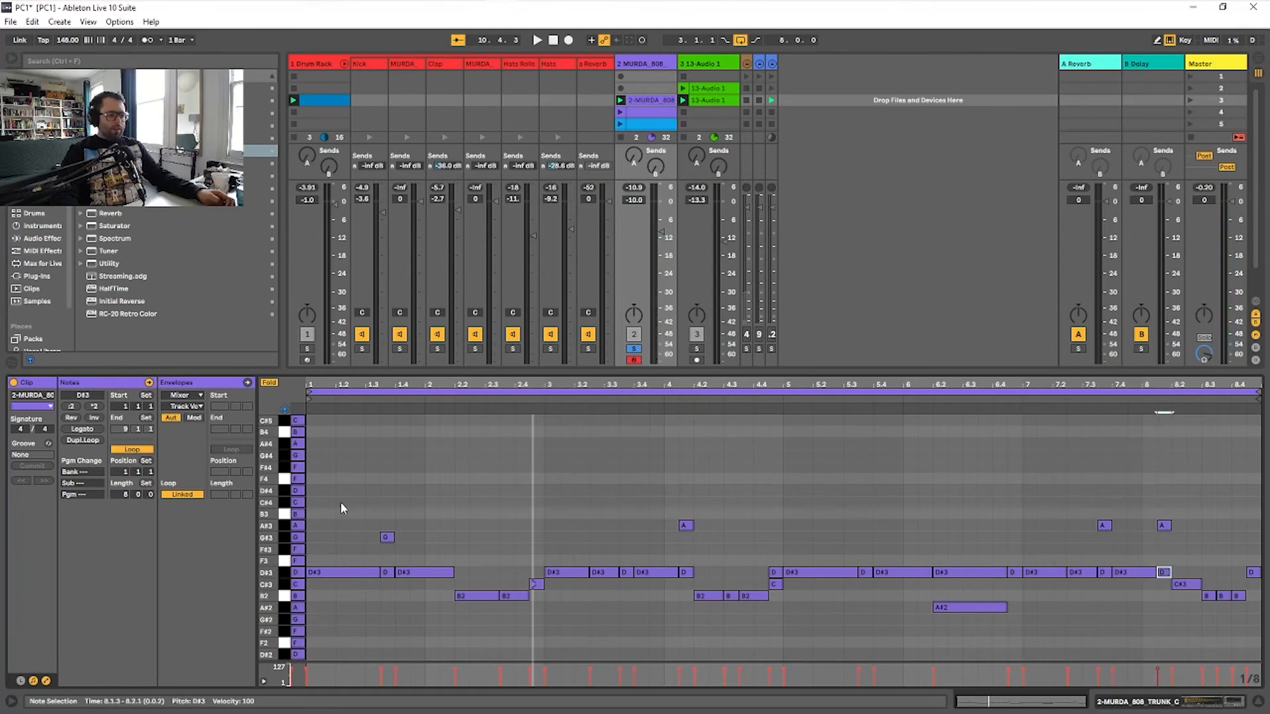
Select the seven slide notes above and below their D#3 duplicates and nudge them slightly later than the grid
click(387, 537)
shift+click(536, 584)
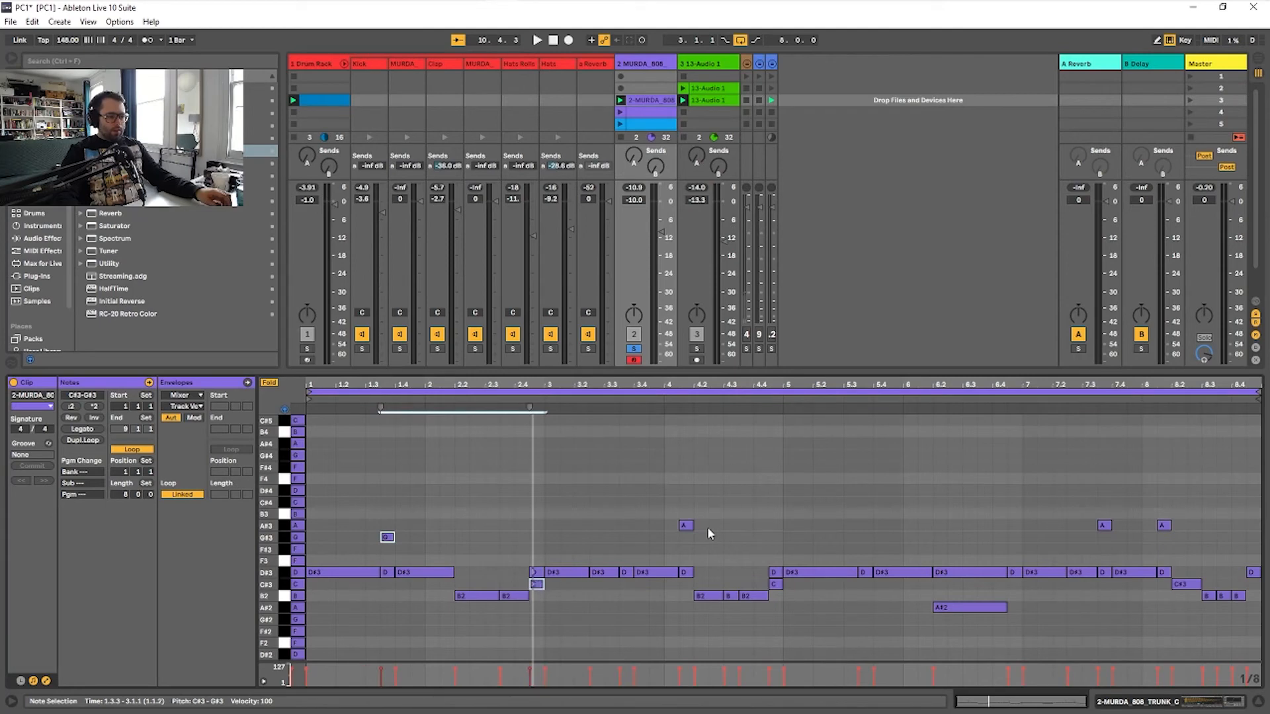
shift+click(686, 524)
shift+click(775, 585)
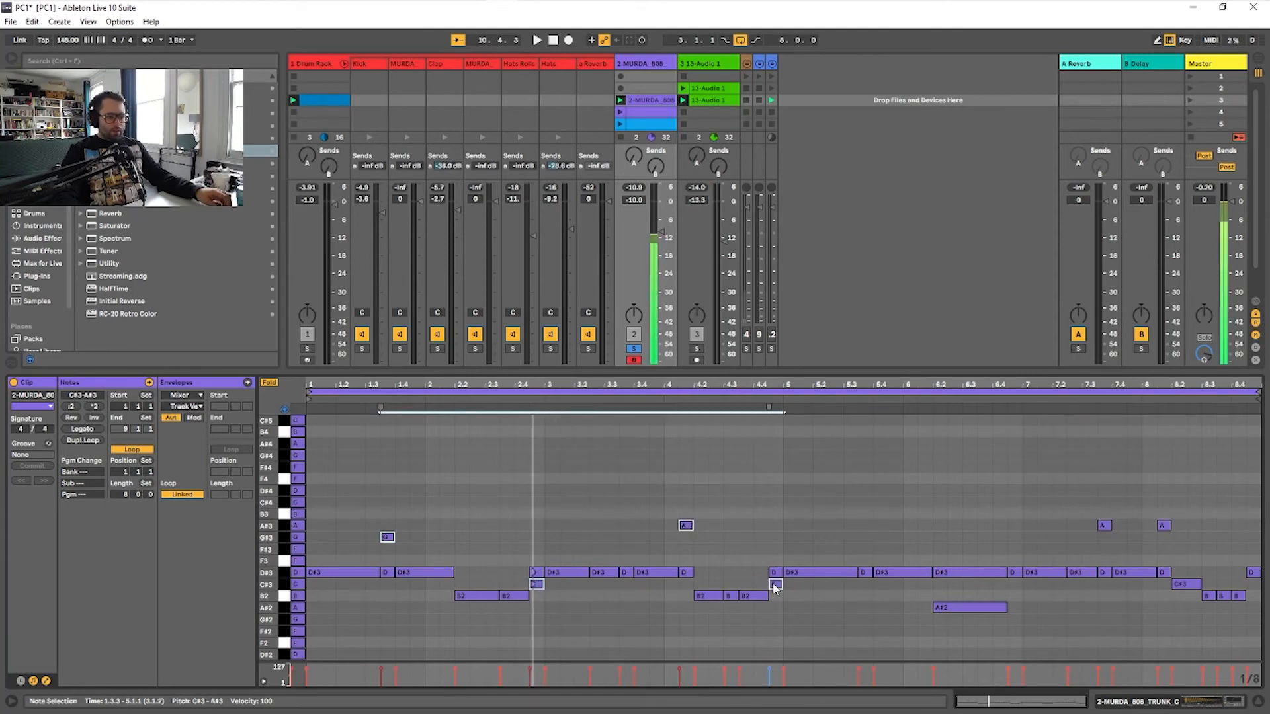
shift+click(966, 608)
shift+click(1102, 526)
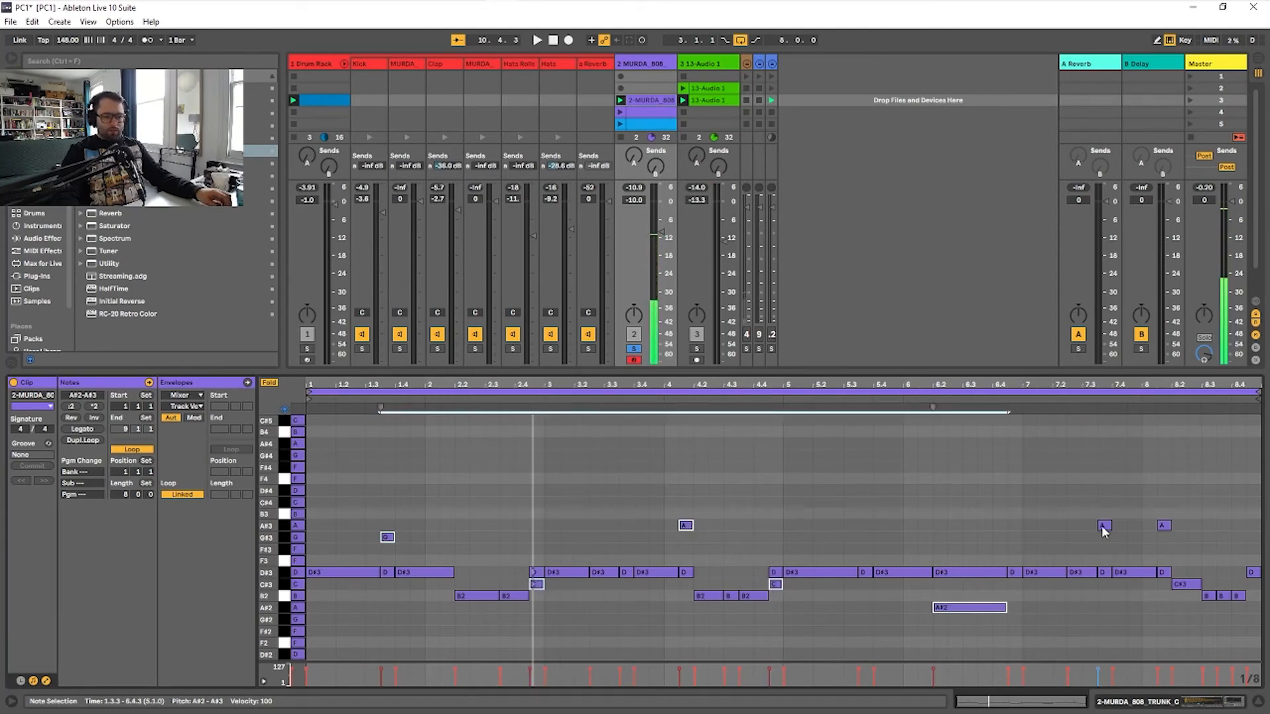
shift+click(1163, 525)
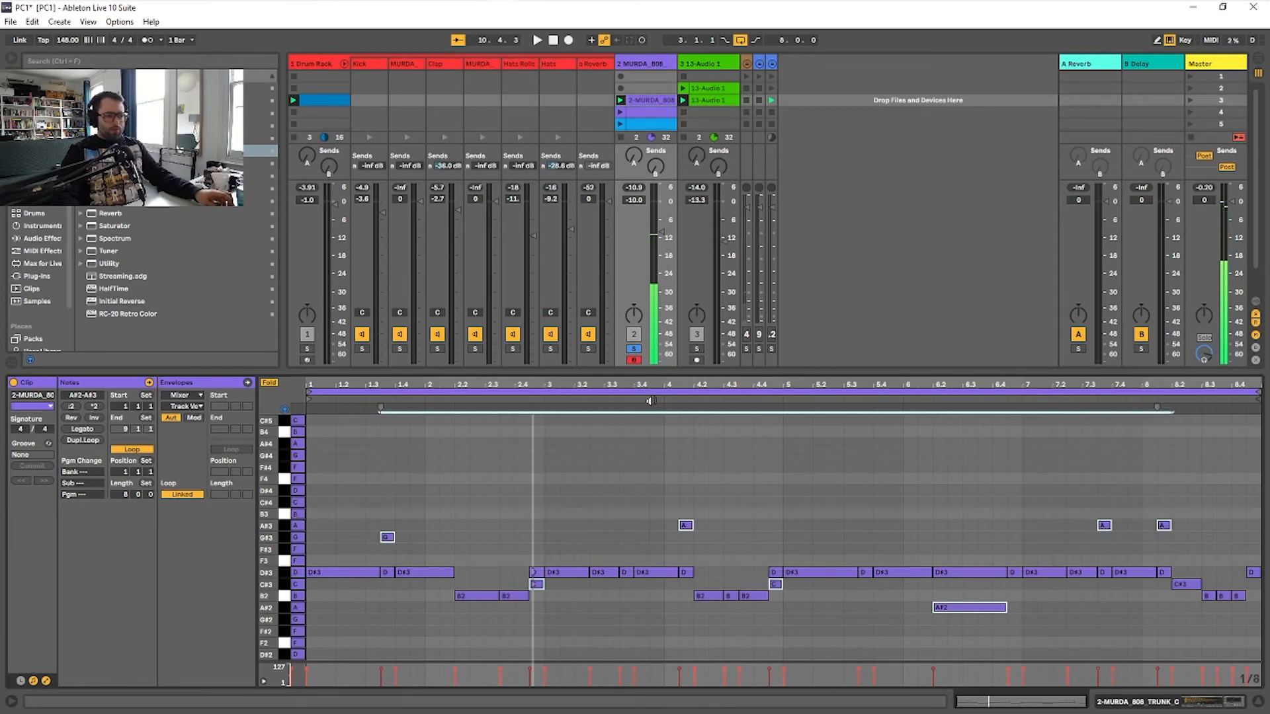
drag(681, 385, 700, 532)
click(690, 525)
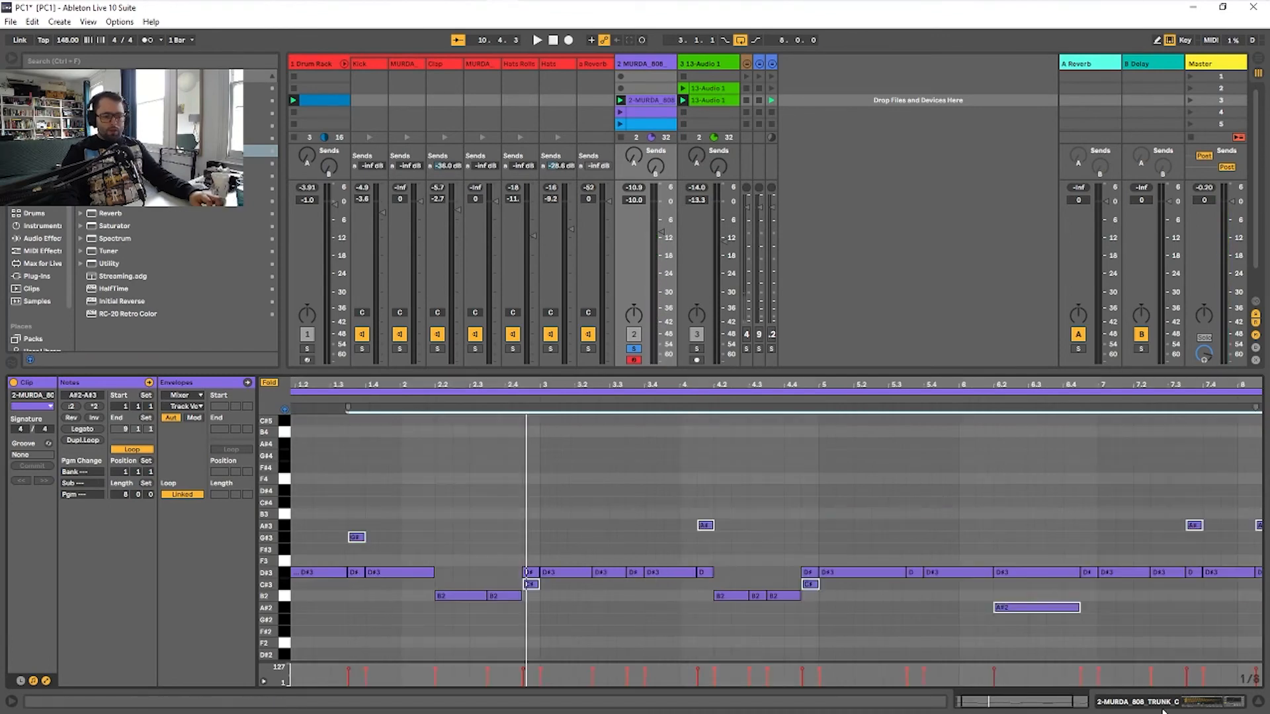
Set the 808 sampler's glide time to 122 ms and return to the clip's notes
click(1154, 702)
click(448, 568)
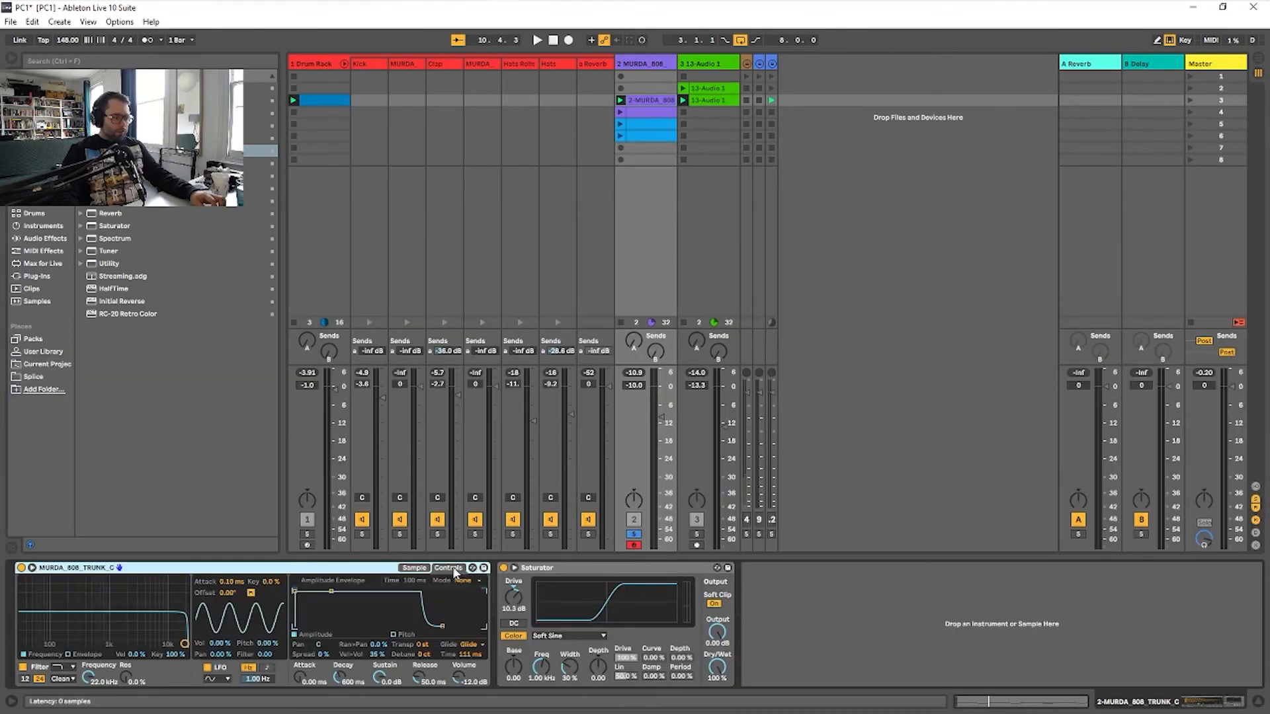
click(469, 645)
click(474, 676)
click(468, 655)
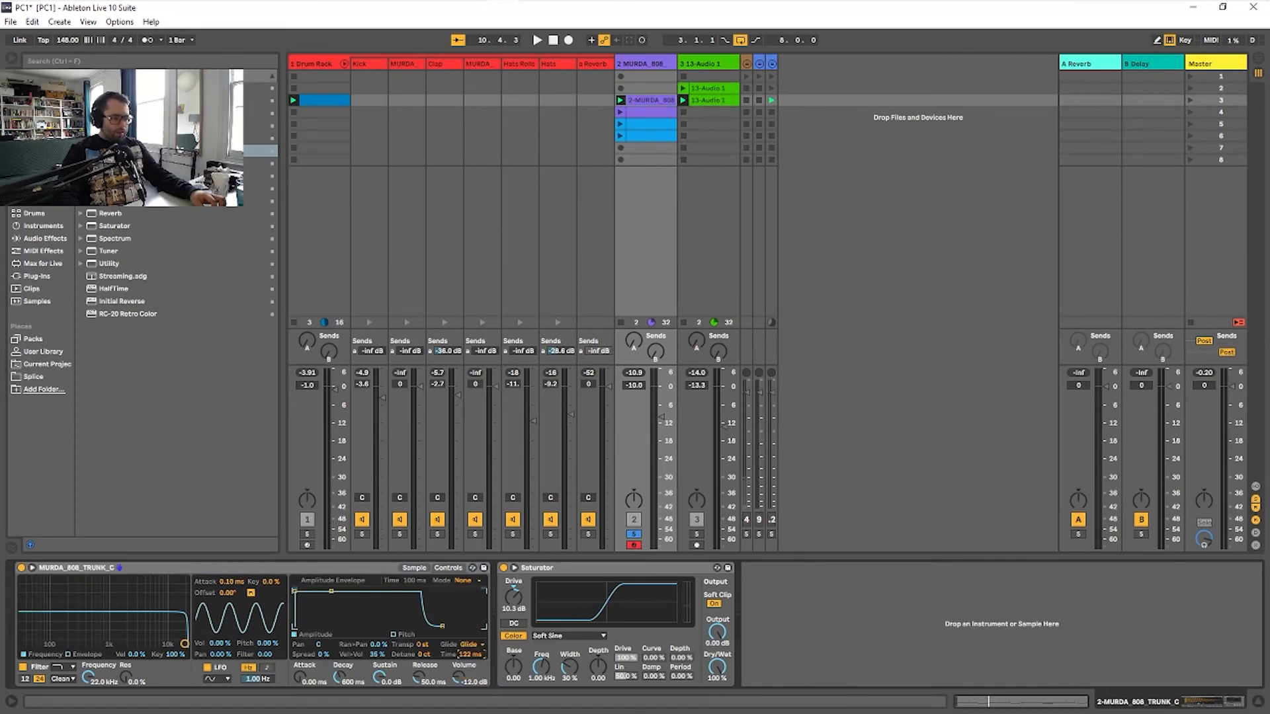
key(shift+Tab)
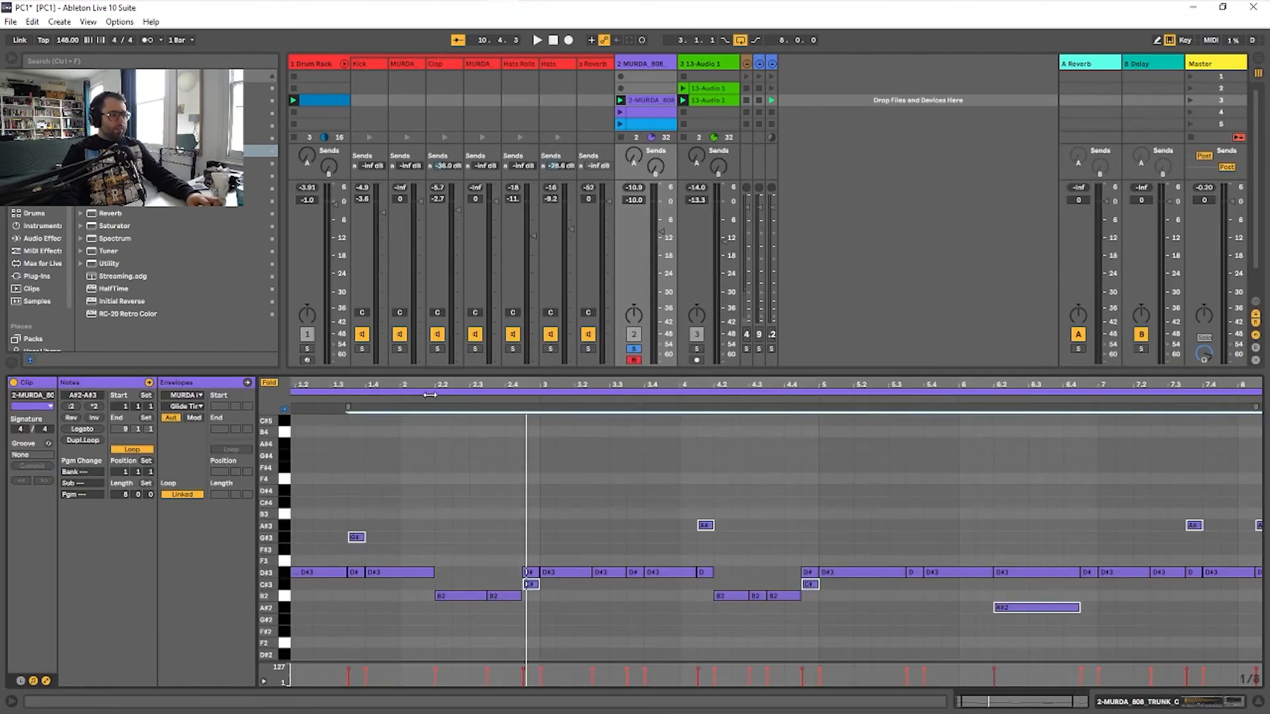
Audition the slides and shorten the ends of the selected slide notes, trimming the G#3 note back to 1.4
key(space)
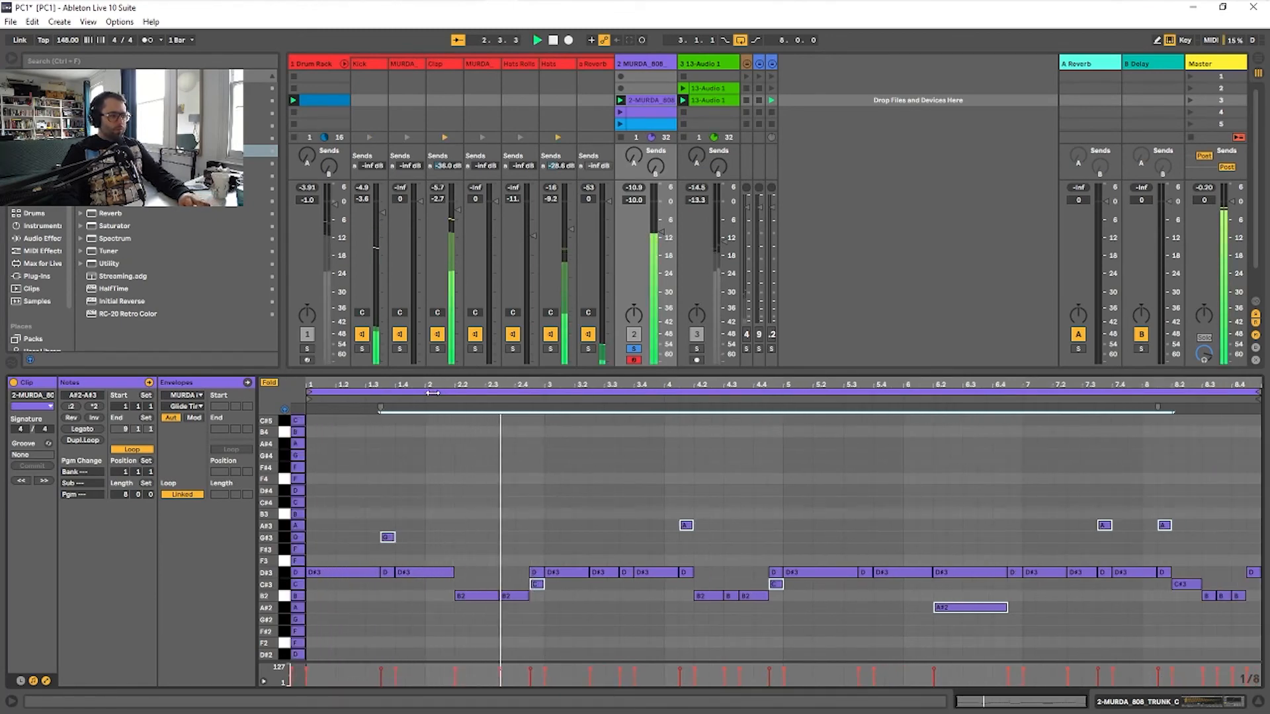
key(space)
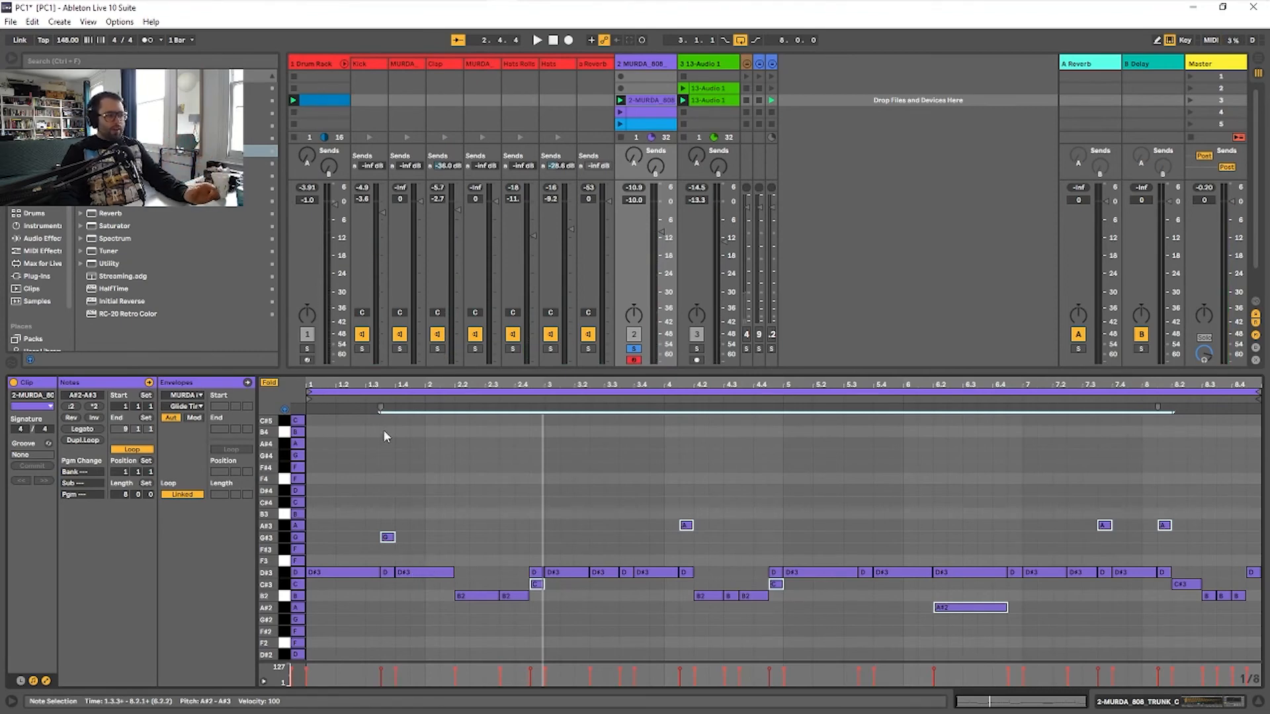
scroll(385, 436, up, 5)
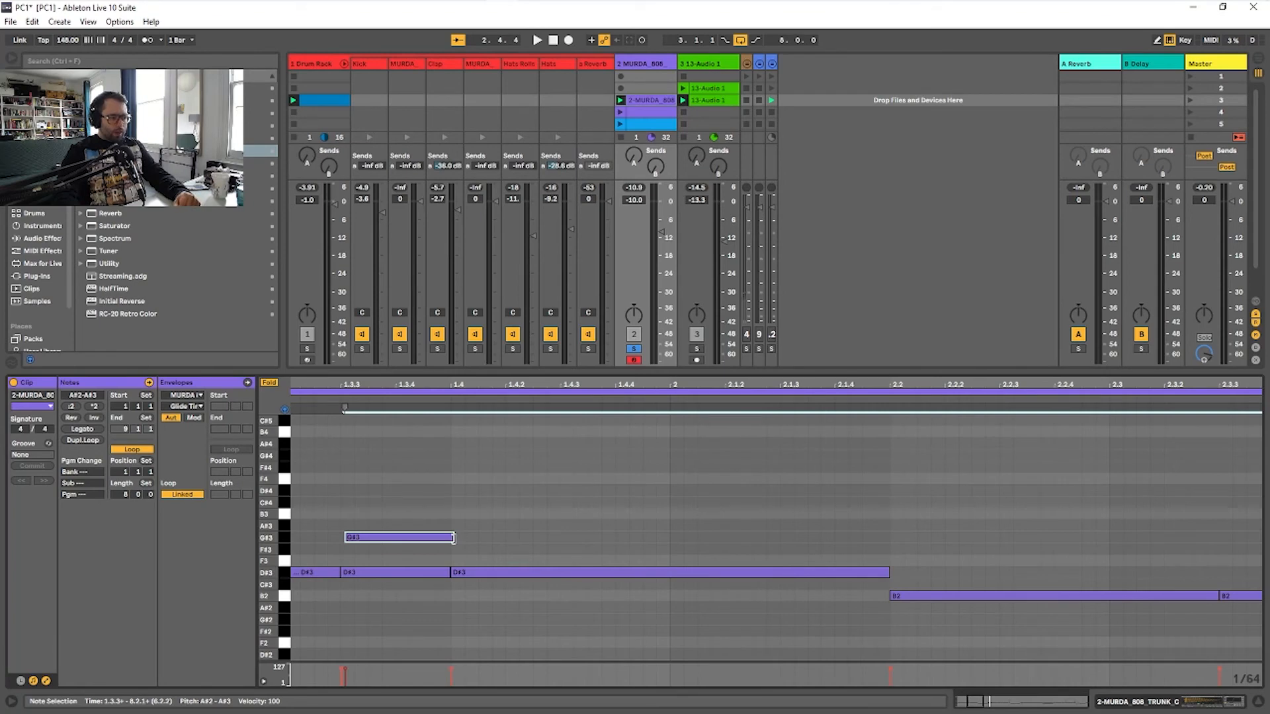
drag(454, 538, 447, 537)
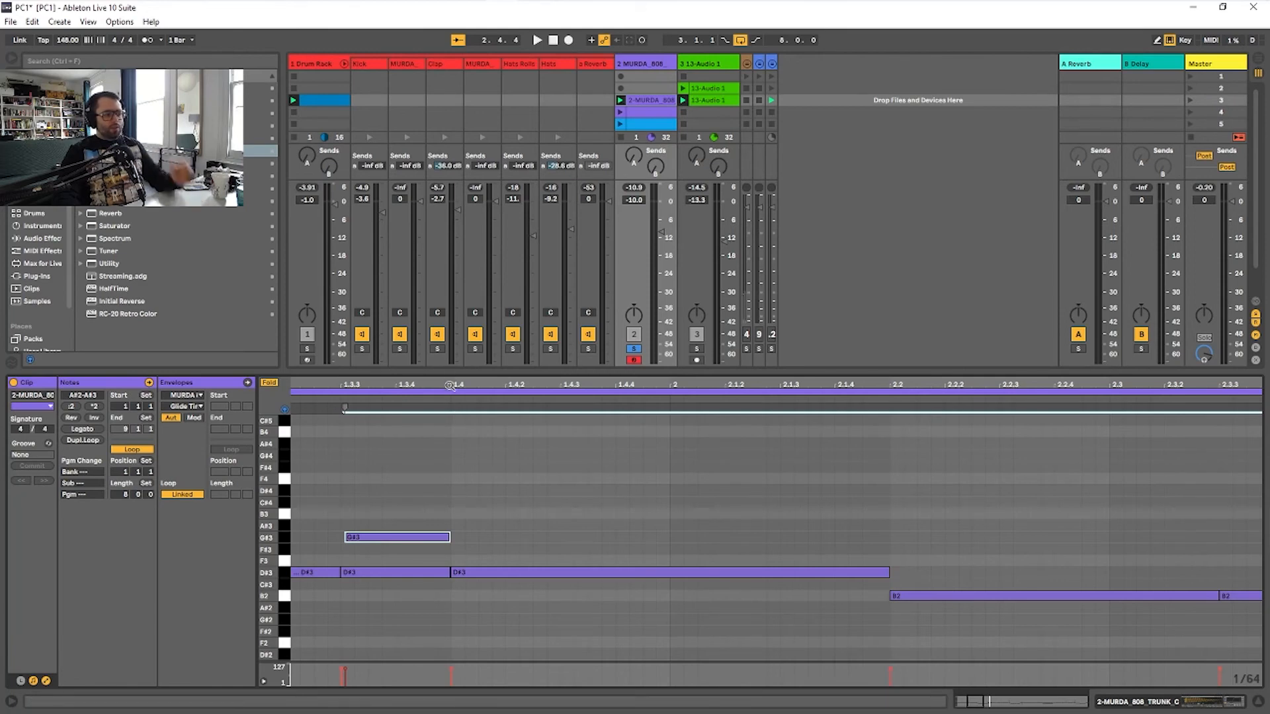
Play the bassline from the start and take the 808 track out of solo
key(space)
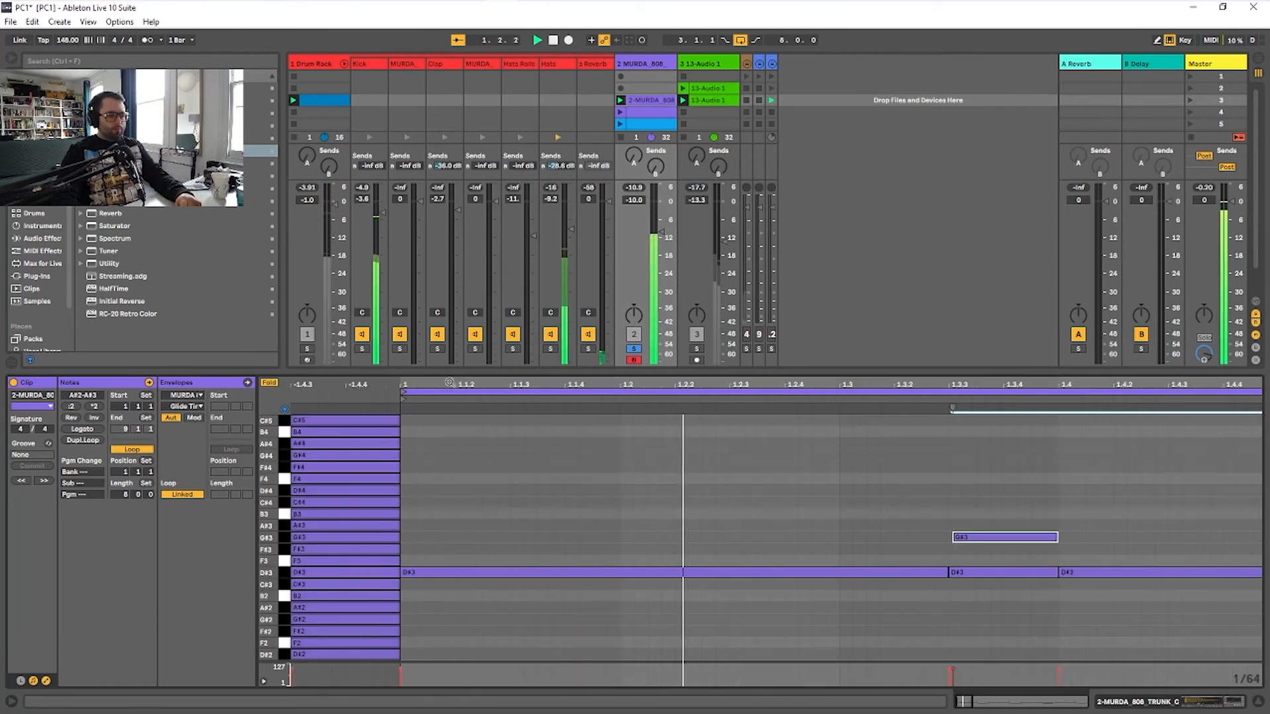
drag(449, 383, 301, 291)
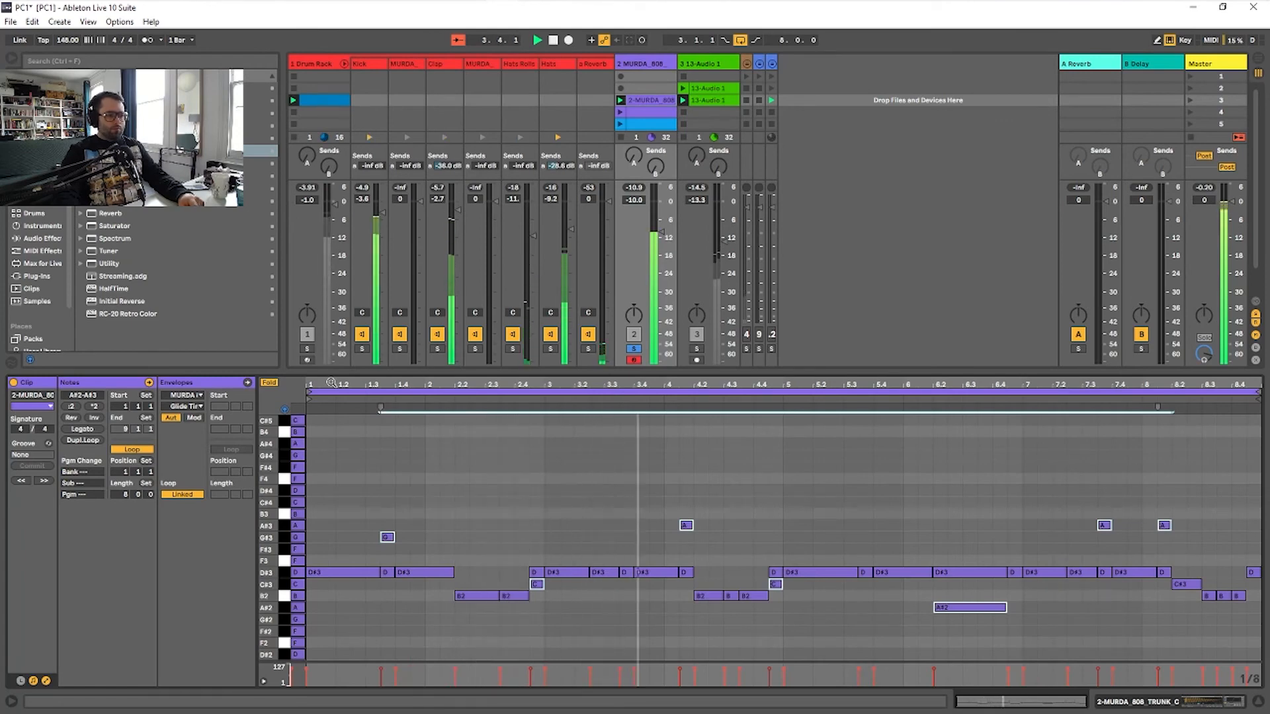
click(633, 348)
key(space)
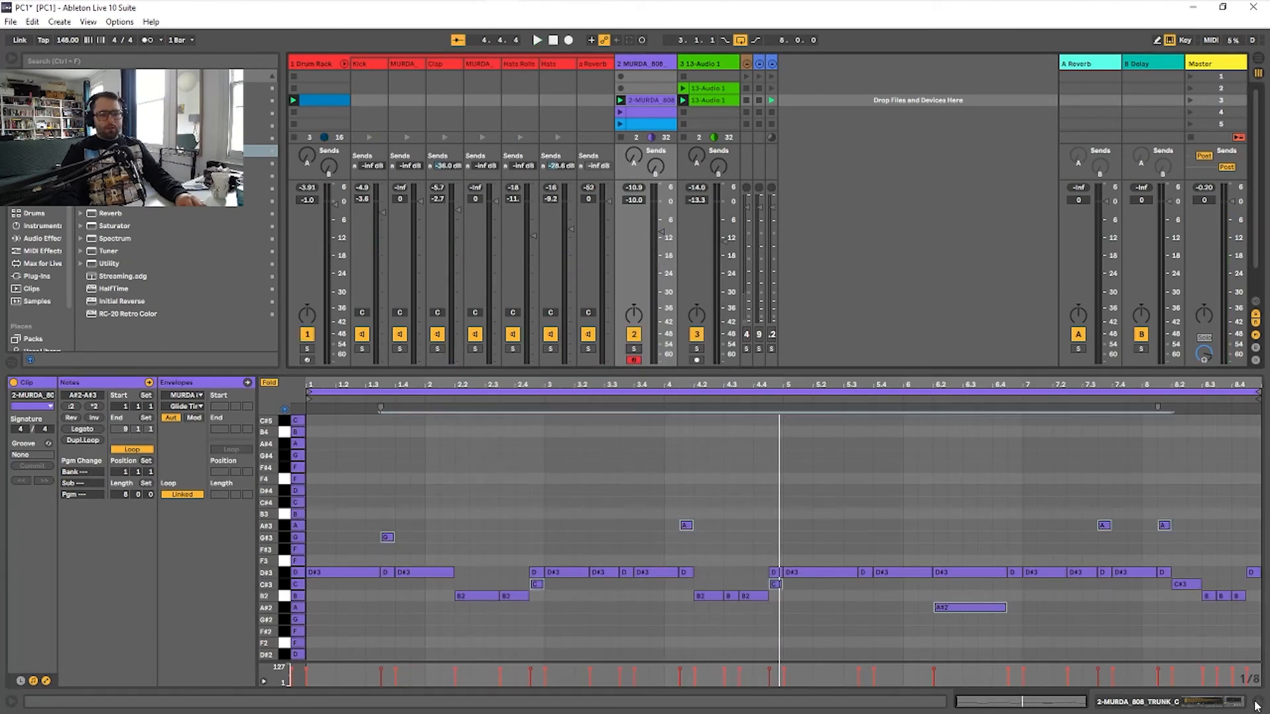
Reopen the third-scene 808 clip, reduce the note editor's height and play the full beat with all tracks
click(1258, 701)
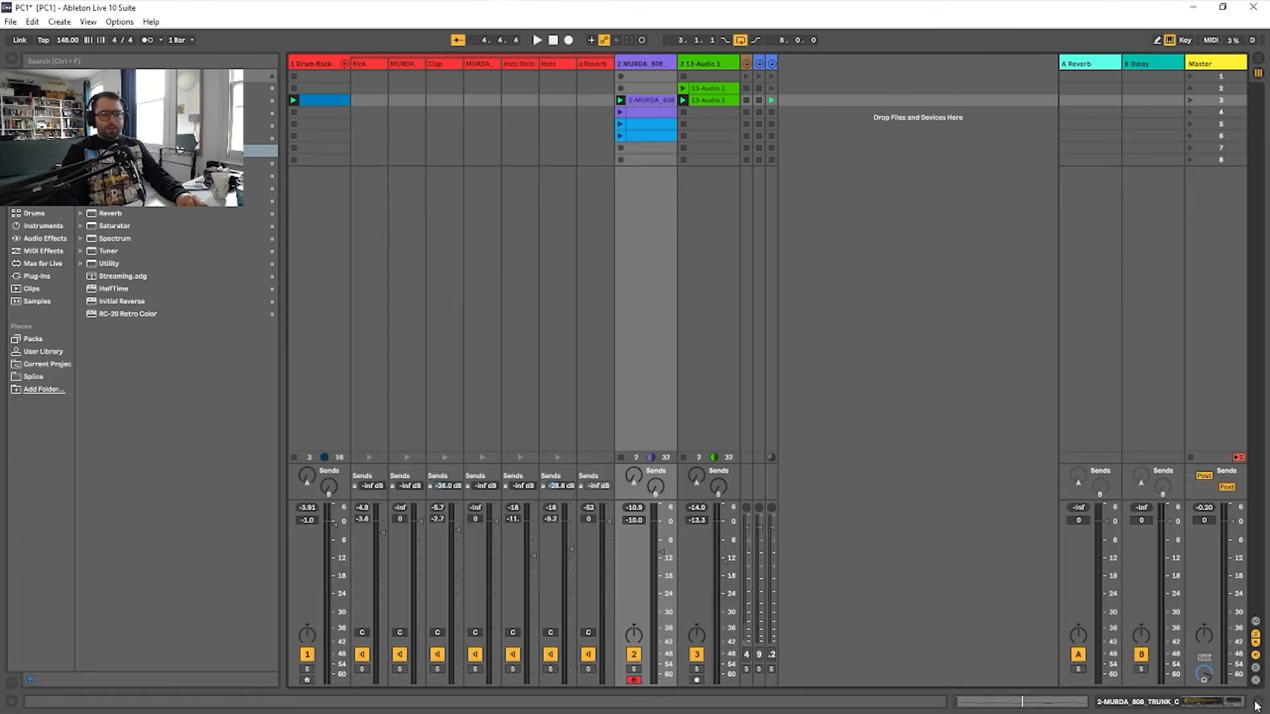
double_click(655, 101)
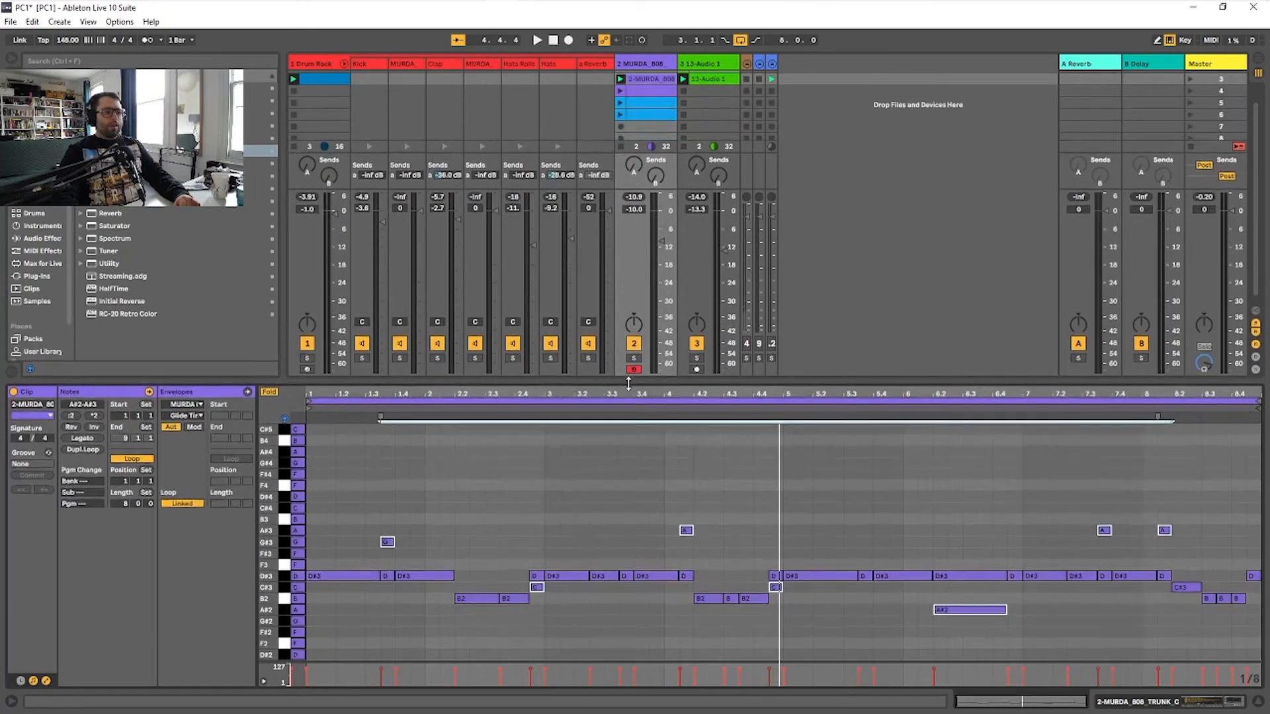
drag(631, 373, 630, 391)
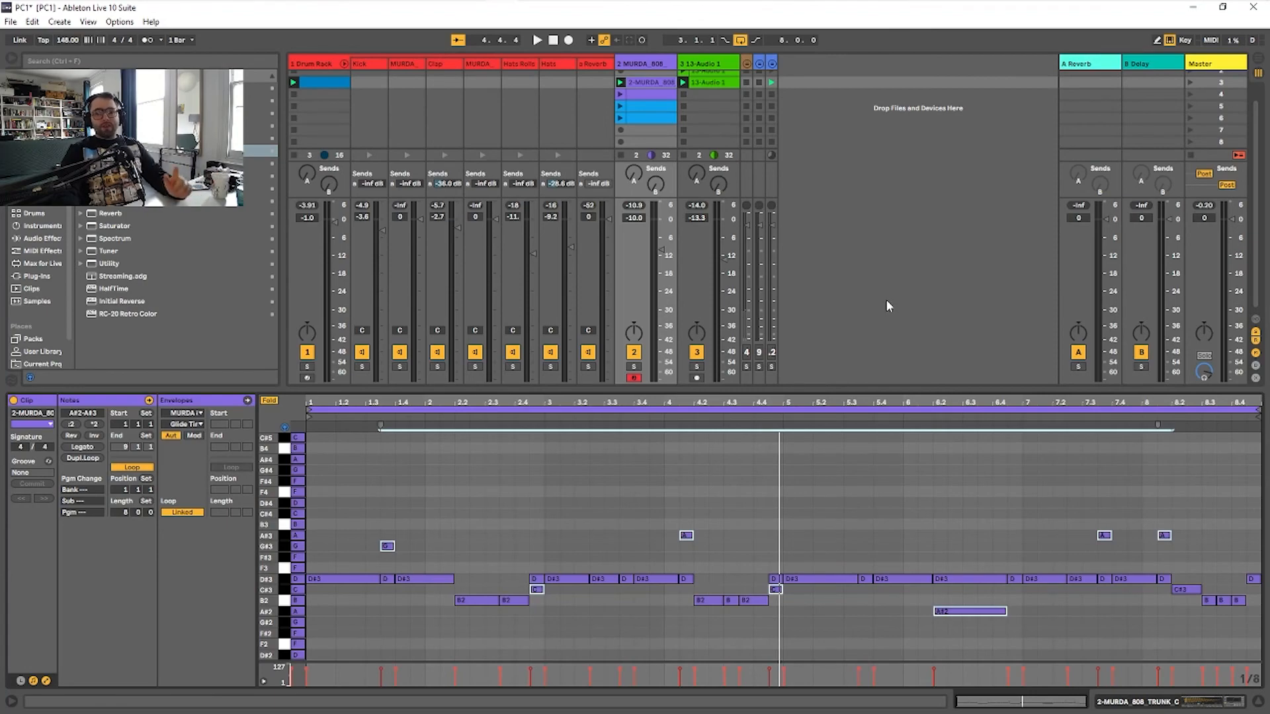
key(space)
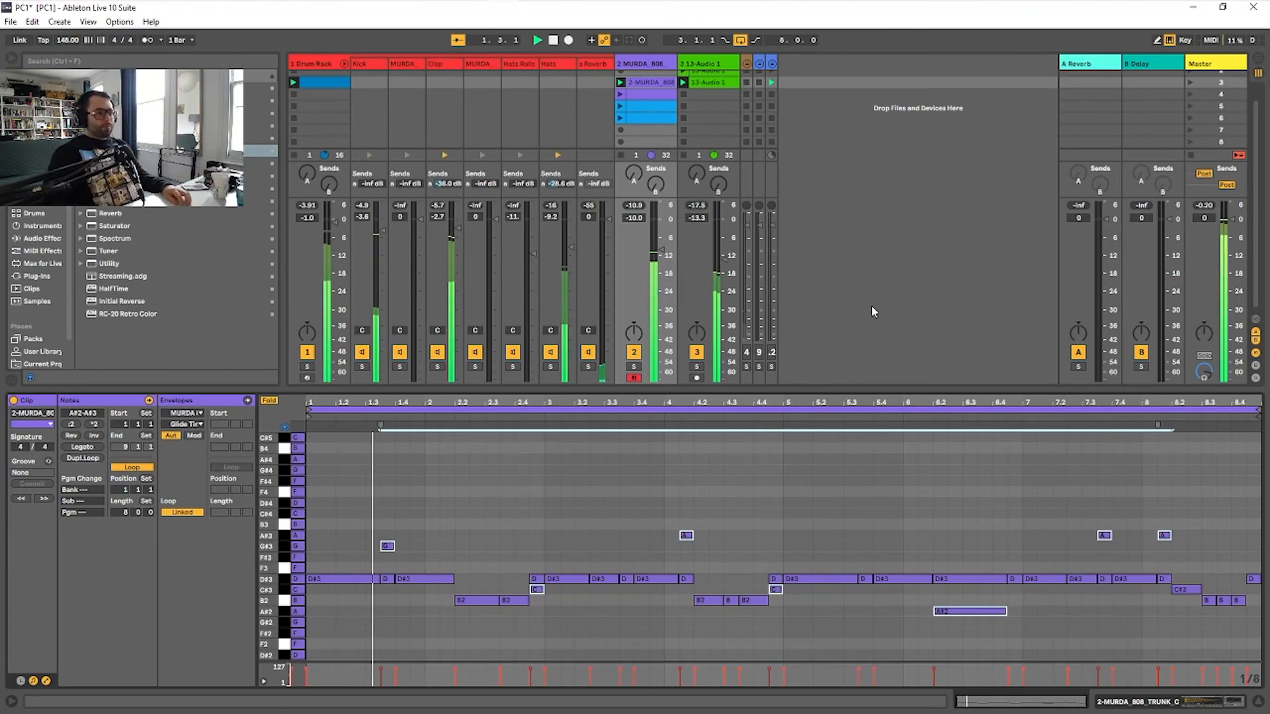